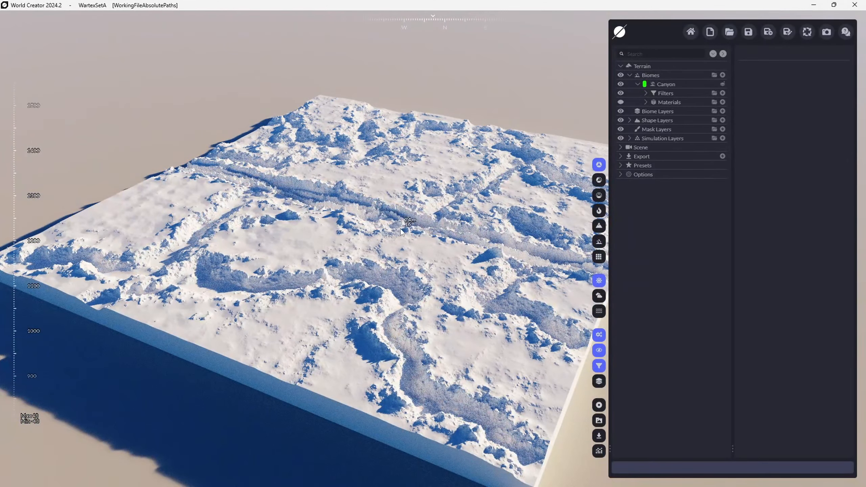
Step: Examine the snow-white canyon terrain and its straight trench from several angles and distances
right_click_drag(469, 239, 351, 227)
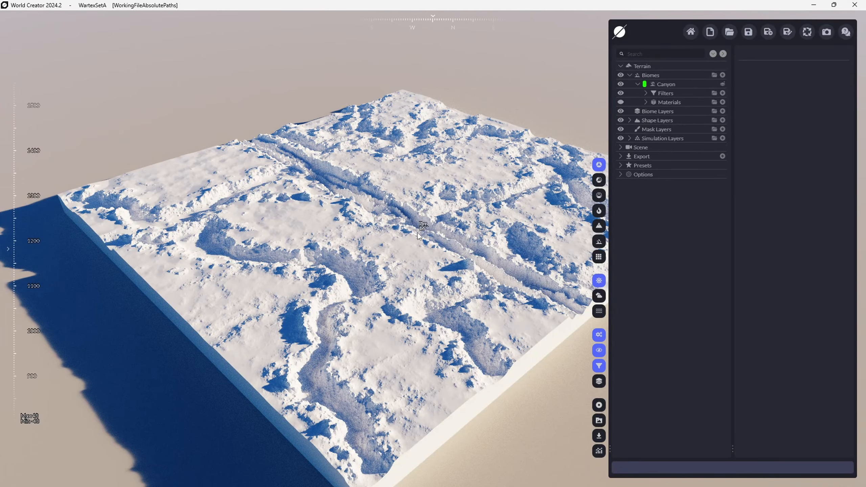
right_click_drag(418, 233, 439, 233)
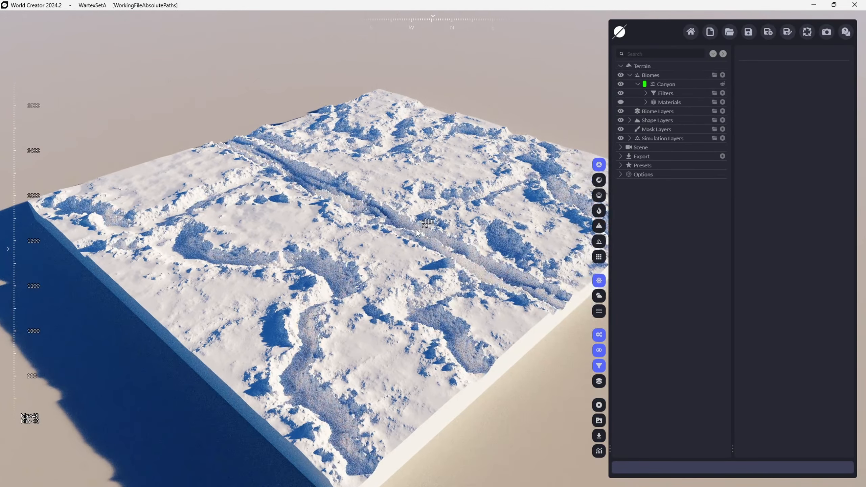
scroll(416, 234, "up", 5)
scroll(403, 226, "down", 6)
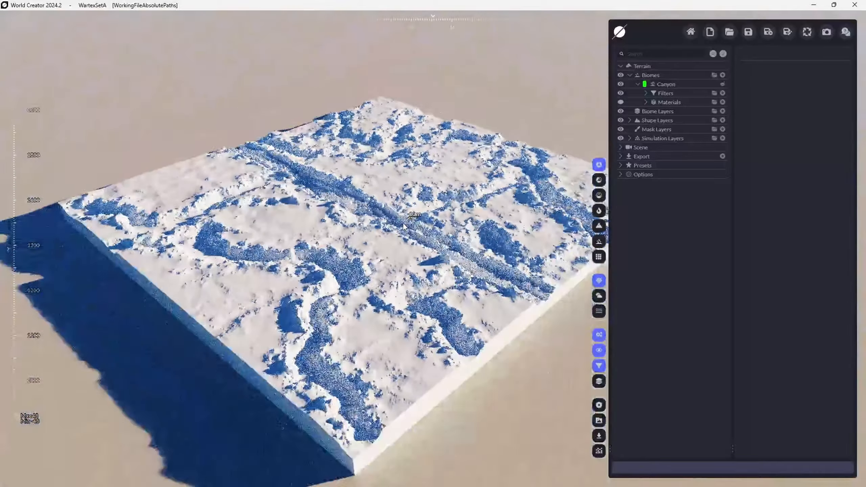
scroll(404, 227, "down", 2)
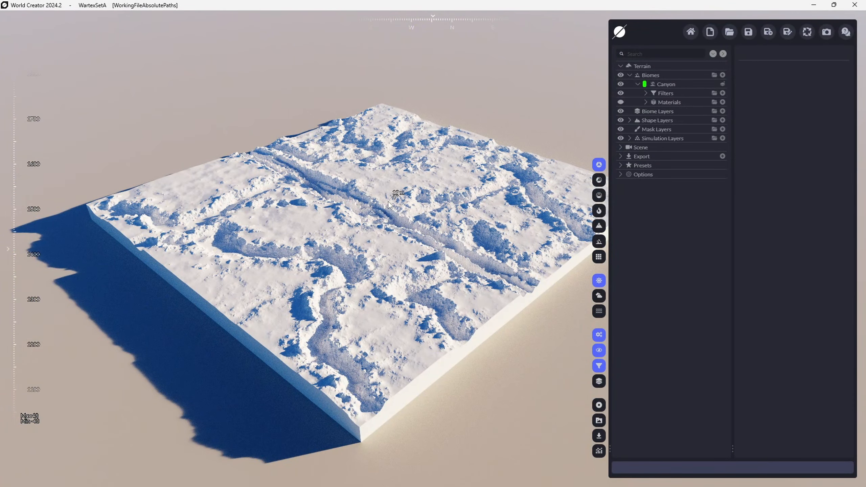
scroll(390, 205, "up", 2)
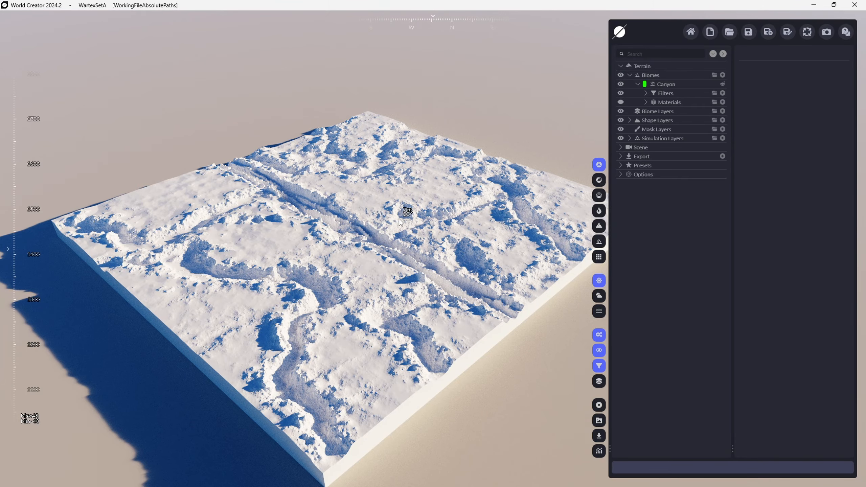
right_click_drag(415, 226, 464, 219)
middle_click_drag(464, 219, 434, 202)
scroll(396, 229, "up", 2)
scroll(396, 229, "up", 2)
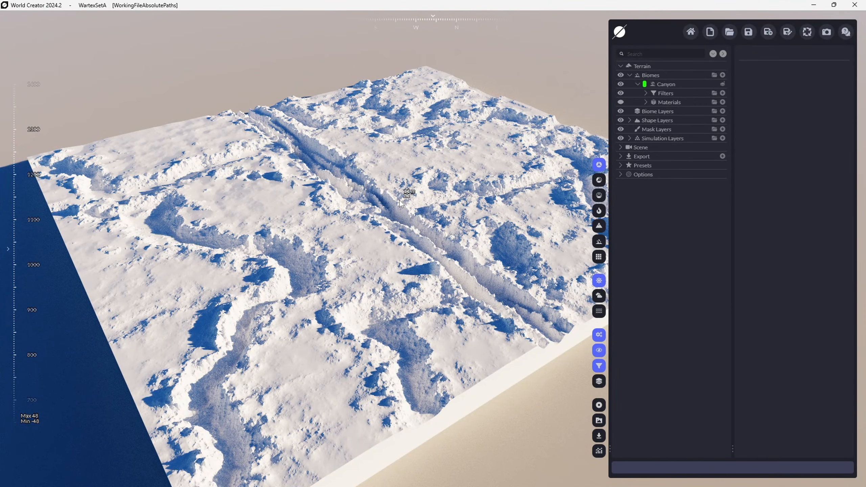
scroll(400, 200, "up", 4)
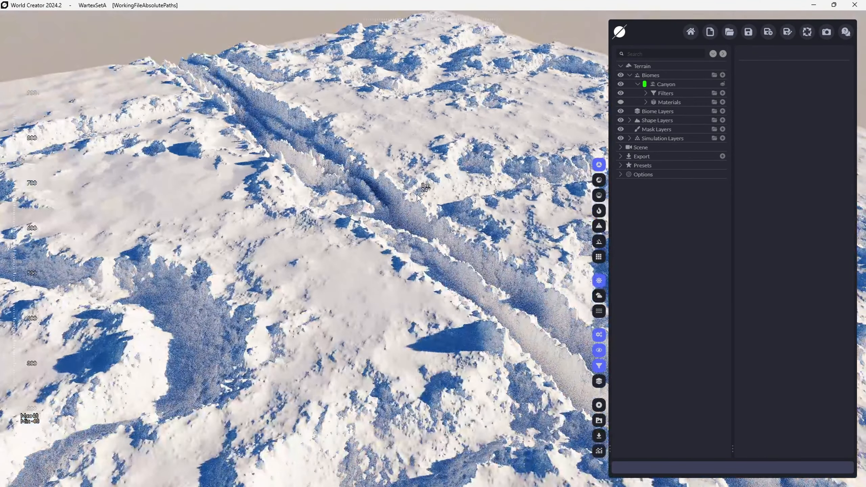
scroll(417, 198, "down", 6)
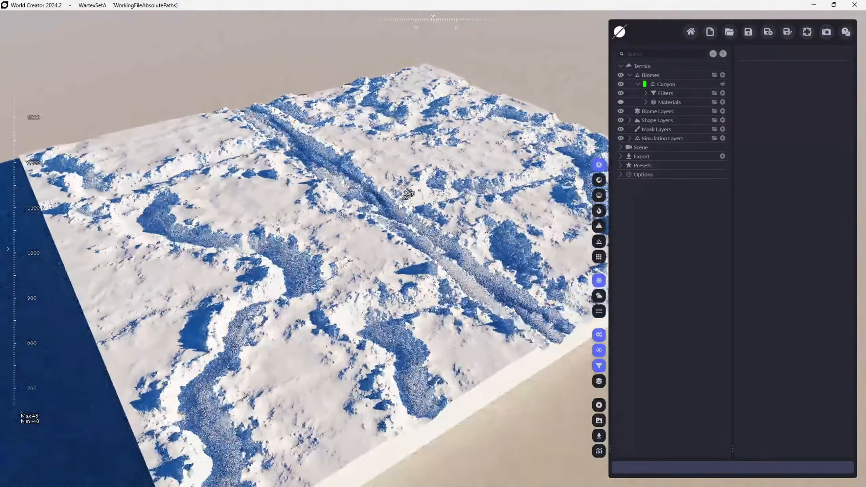
scroll(295, 209, "up", 3)
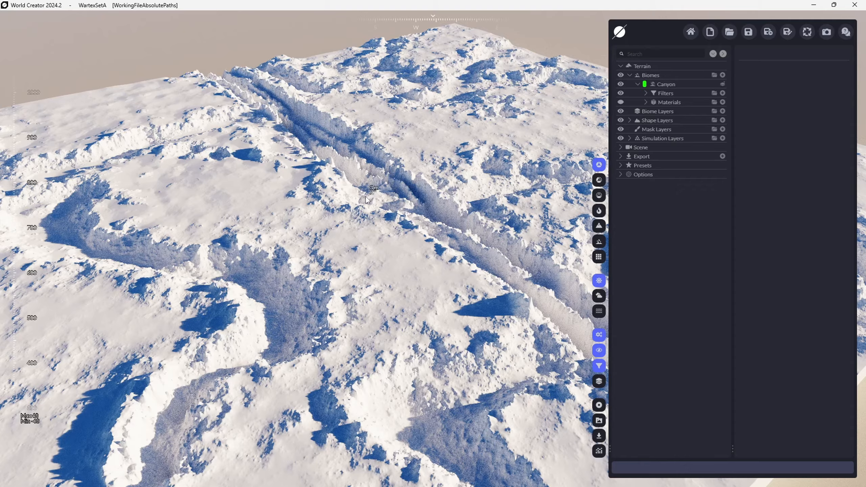
scroll(365, 200, "down", 5)
left_click_drag(351, 205, 359, 255)
scroll(362, 213, "up", 4)
scroll(364, 213, "up", 2)
scroll(363, 215, "down", 5)
scroll(359, 256, "up", 3)
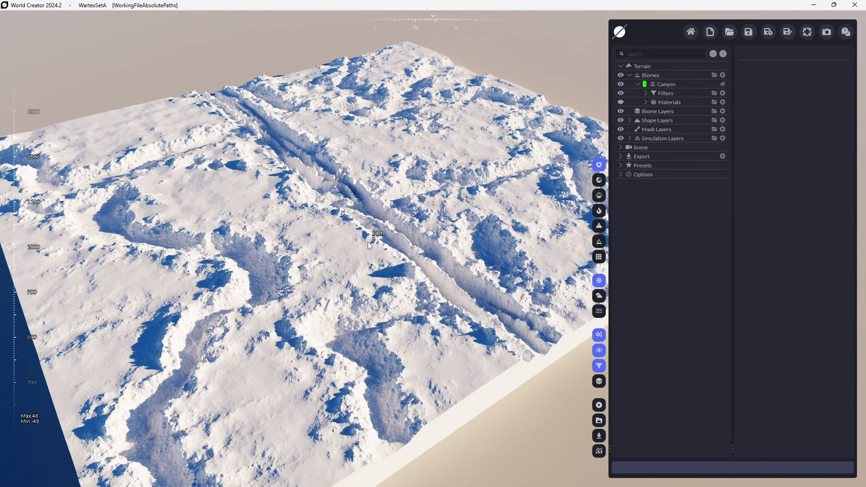
scroll(368, 243, "down", 3)
middle_click_drag(368, 242, 398, 235)
scroll(399, 235, "up", 2)
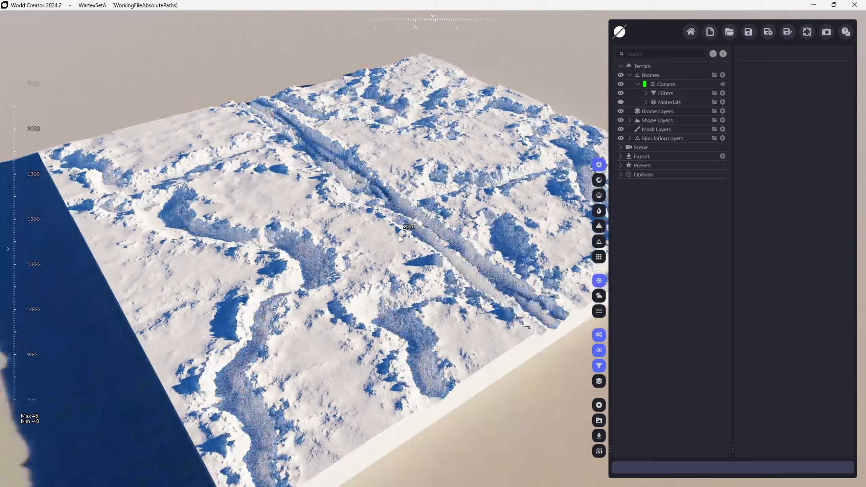
scroll(424, 238, "down", 3)
left_click_drag(424, 238, 418, 261)
scroll(419, 262, "up", 3)
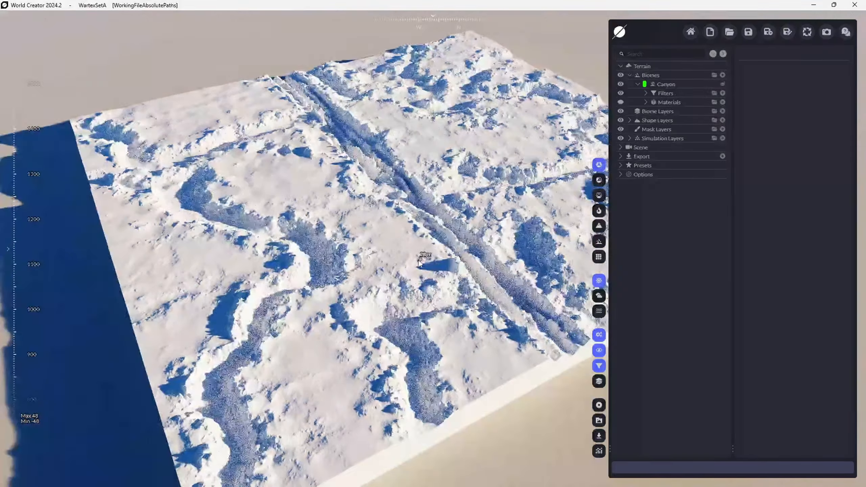
scroll(473, 227, "down", 1)
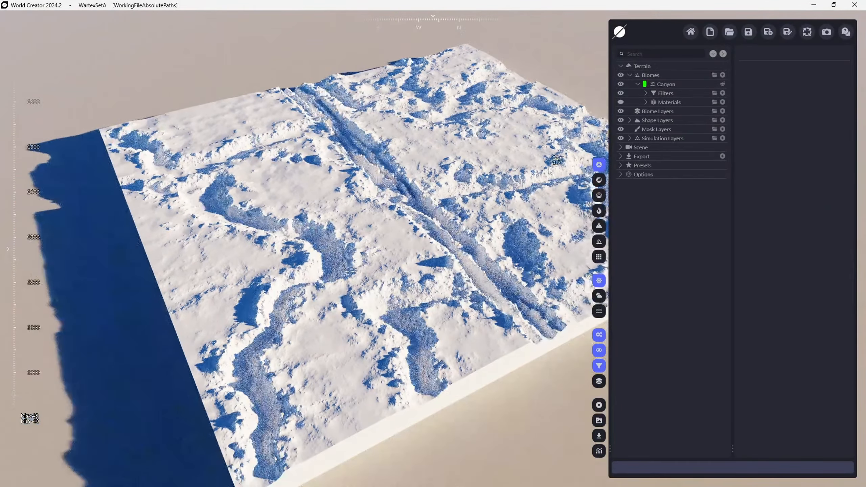
Step: Expand the Shape Layers group, hide all its layers, and inspect the terrain without them
left_click(652, 123)
left_click(630, 120)
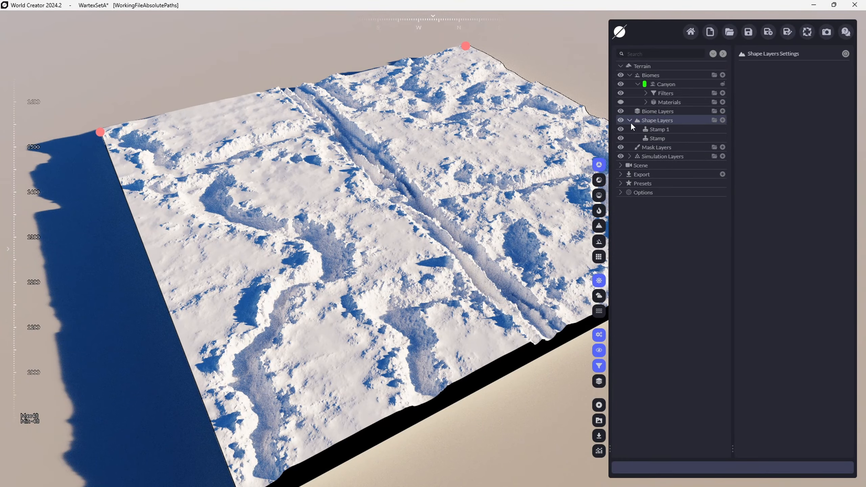
left_click(621, 120)
left_click(620, 120)
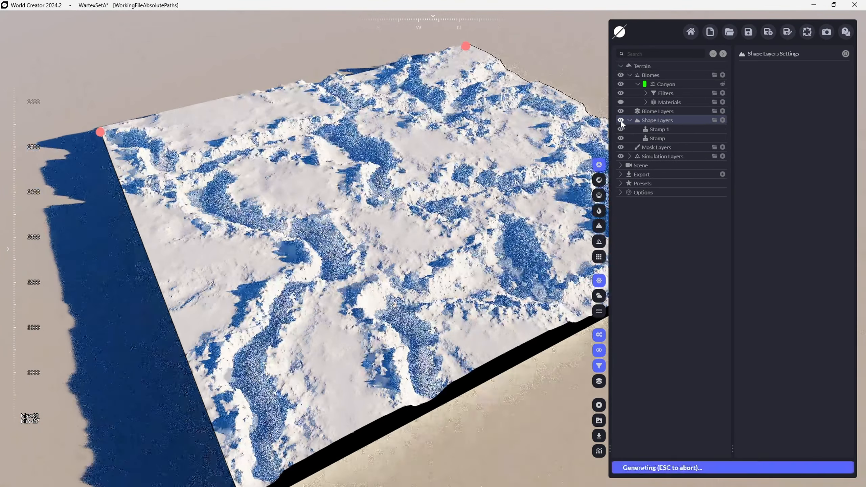
left_click(621, 120)
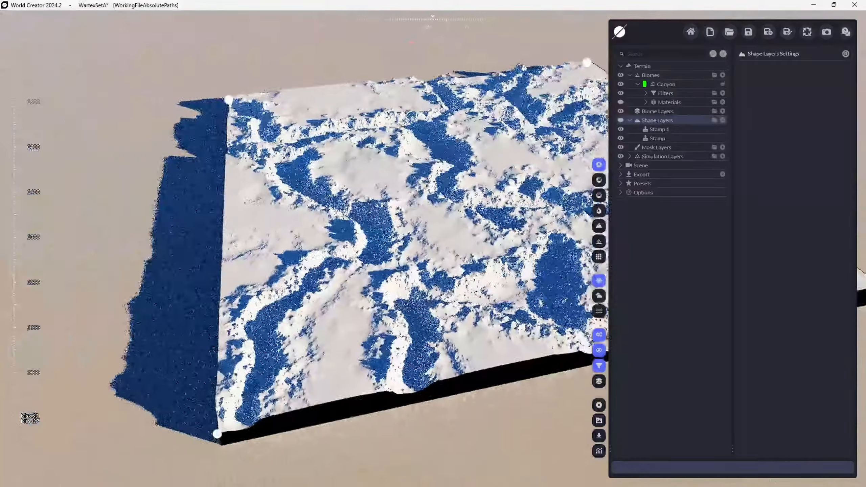
right_click_drag(393, 249, 346, 204)
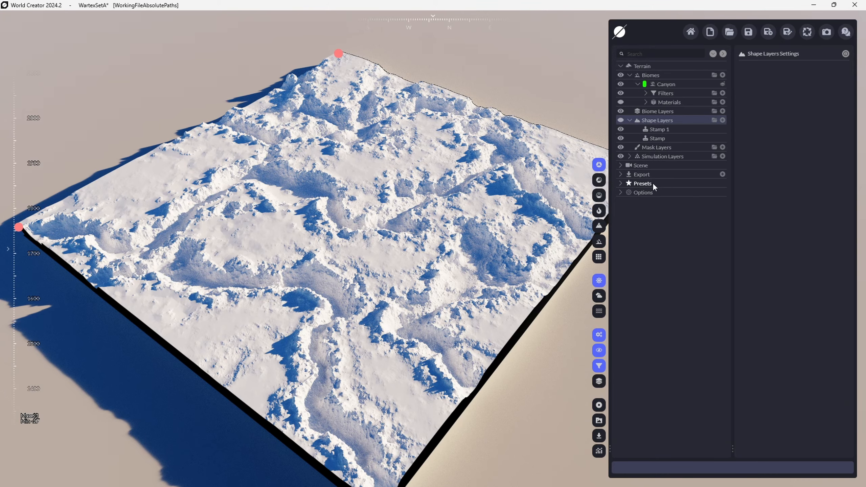
right_click_drag(507, 185, 599, 140)
scroll(498, 198, "up", 3)
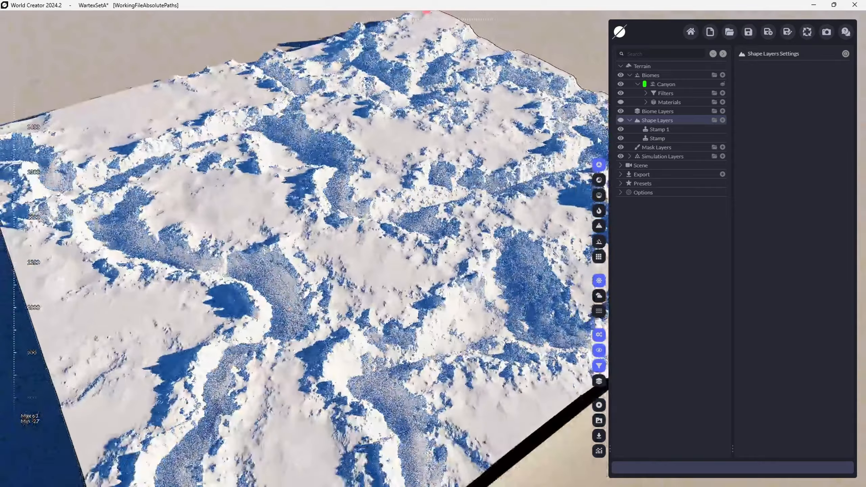
Step: Toggle the Shape Layers' visibility to compare the terrain with and without the stamps, leaving them hidden
left_click(620, 120)
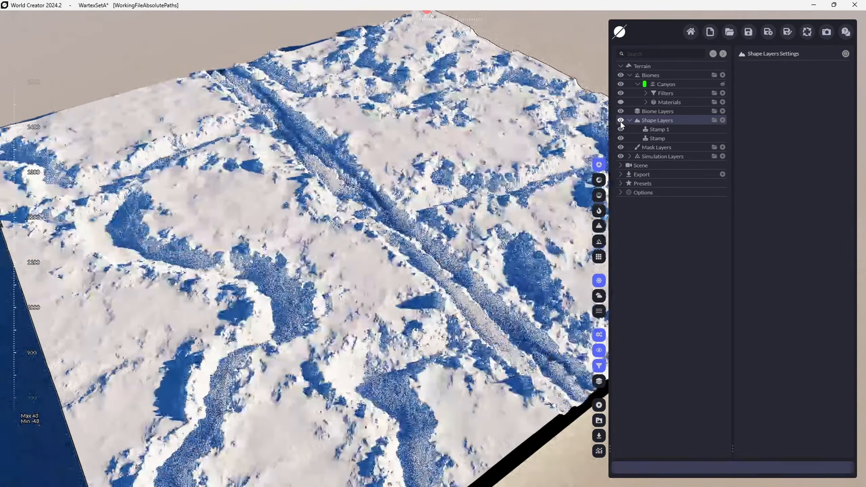
left_click(621, 121)
left_click(621, 120)
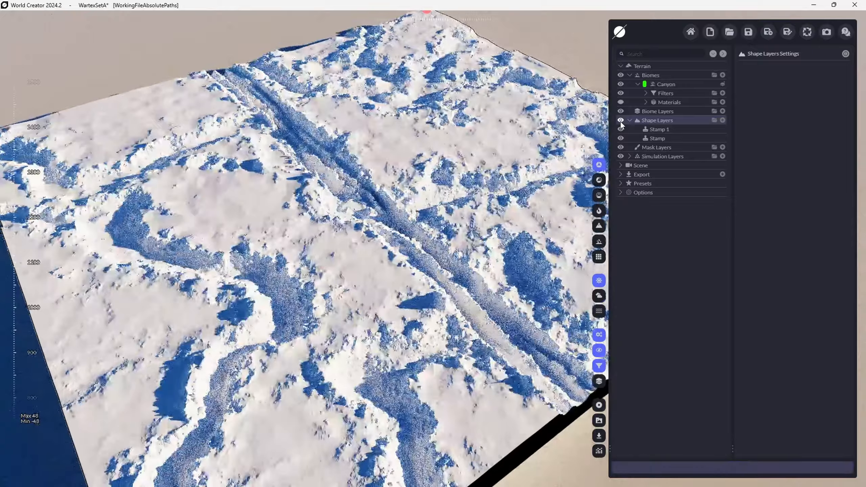
left_click(620, 121)
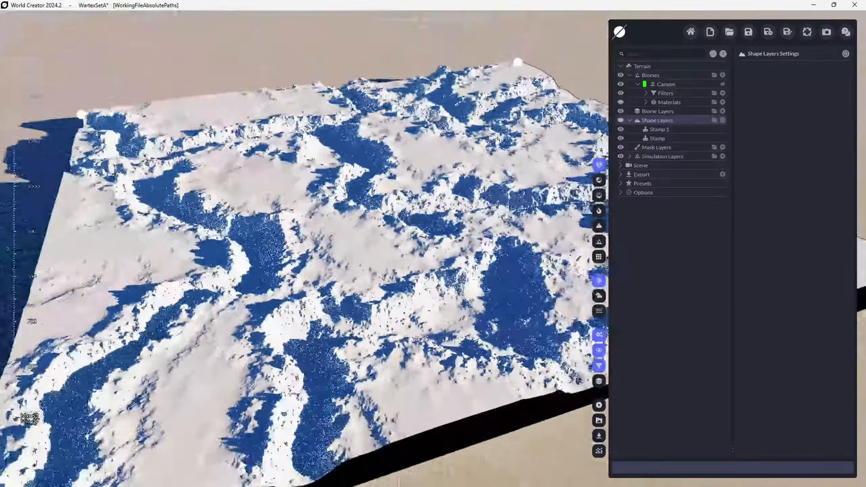
right_click_drag(521, 349, 521, 349)
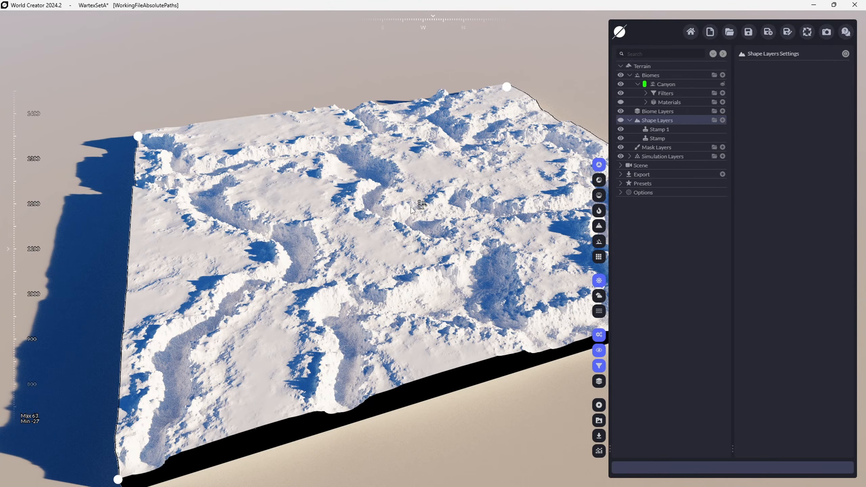
right_click_drag(444, 322, 366, 234)
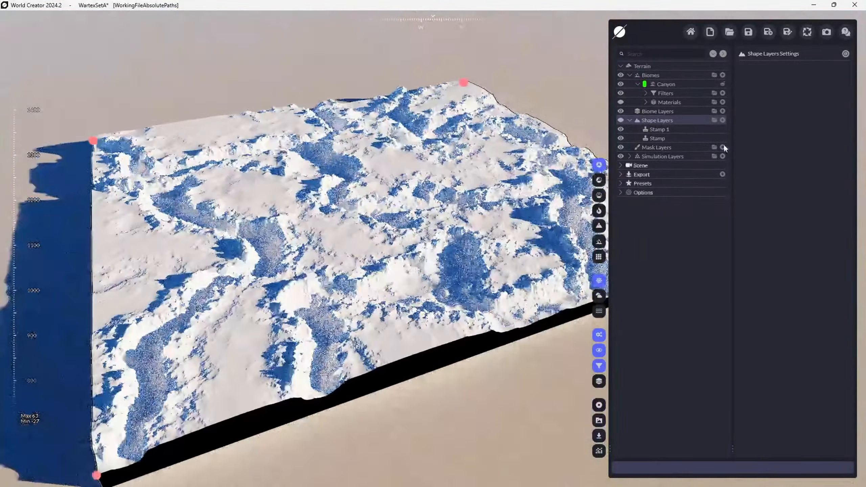
Step: Compare the settings of the Stamp and Stamp 1 shape layers, ending on Stamp 1
left_click(649, 139)
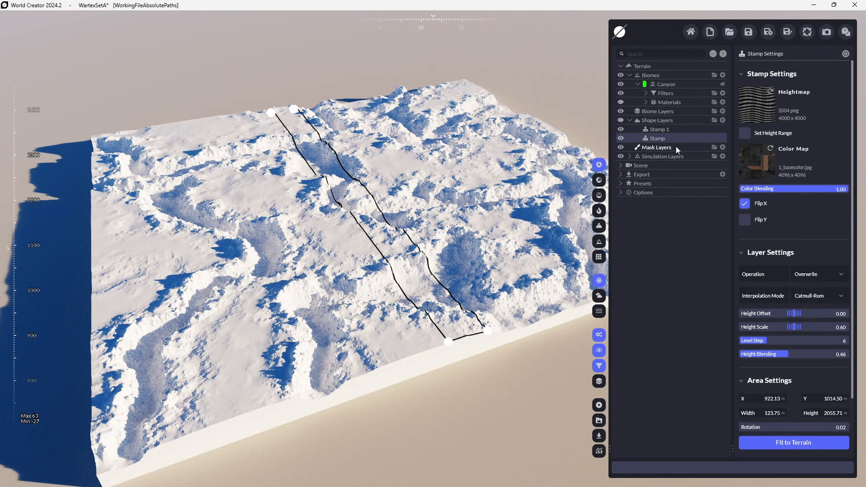
left_click(653, 130)
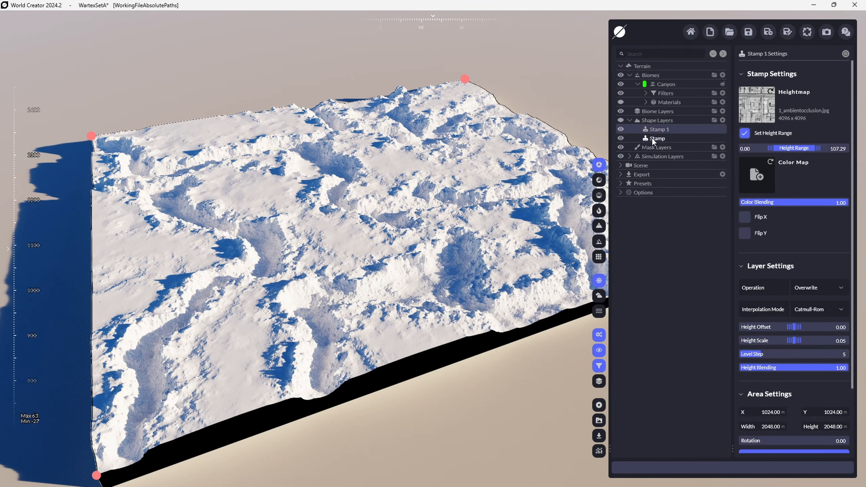
left_click(651, 138)
left_click(662, 129)
Step: Set the lower end of Stamp 1's Height Range to 1.40 and keep Color Blending at 1.00
mouse_move(777, 149)
left_mouse_down()
mouse_move(768, 149)
mouse_move(792, 154)
left_mouse_up()
left_click_drag(822, 202, 849, 202)
scroll(763, 200, "down", 3)
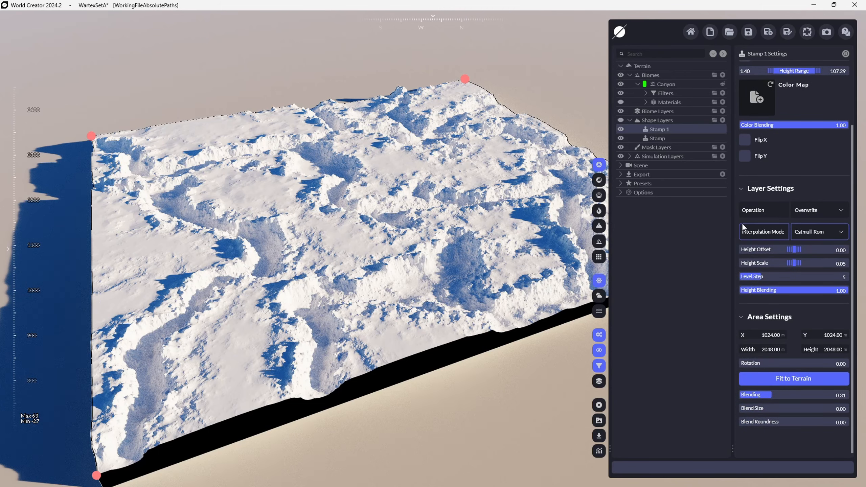
Step: Try the Add operation for Stamp 1 and return it to Overwrite
left_click(810, 211)
left_click(825, 232)
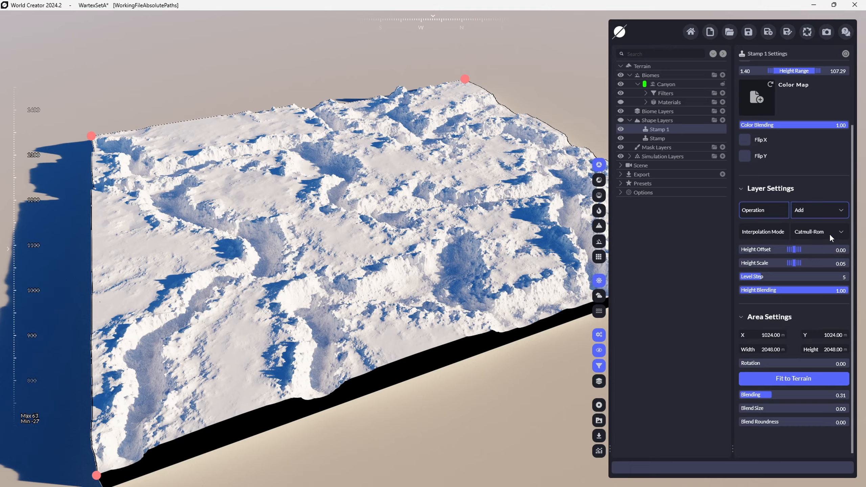
left_click(817, 210)
left_click(825, 233)
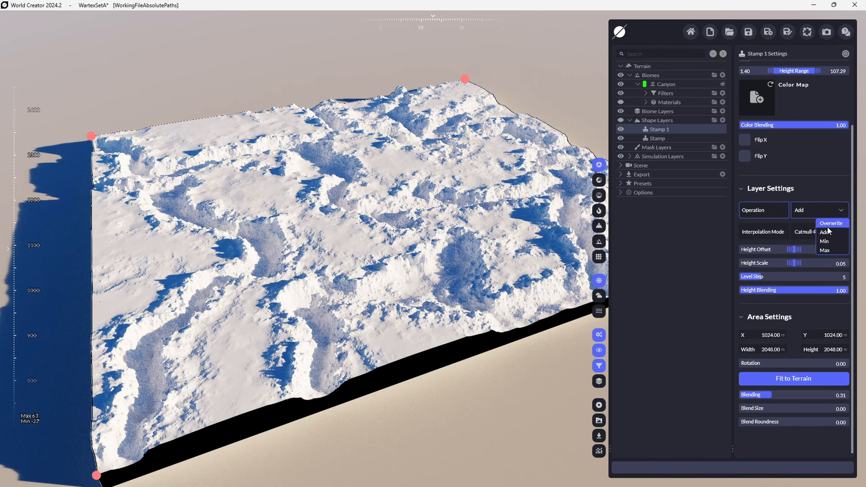
left_click(828, 226)
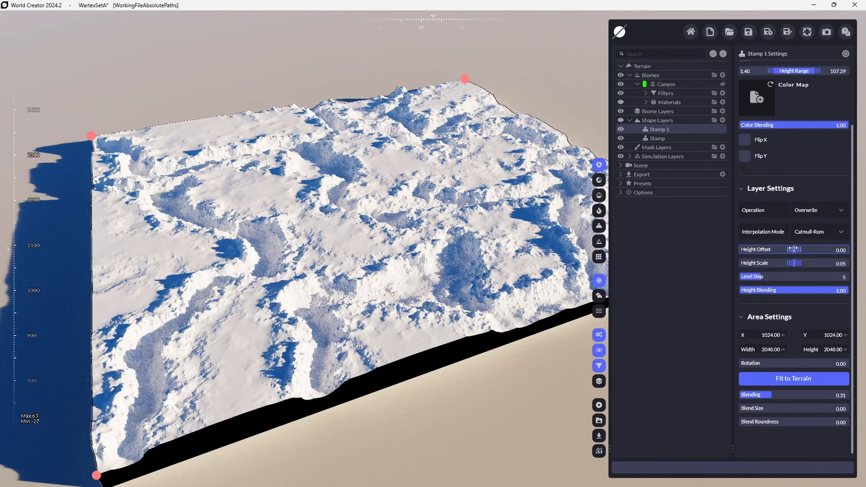
Step: Set Stamp 1's Level Step to 10 and fit the stamp to the terrain
left_click_drag(766, 279, 790, 278)
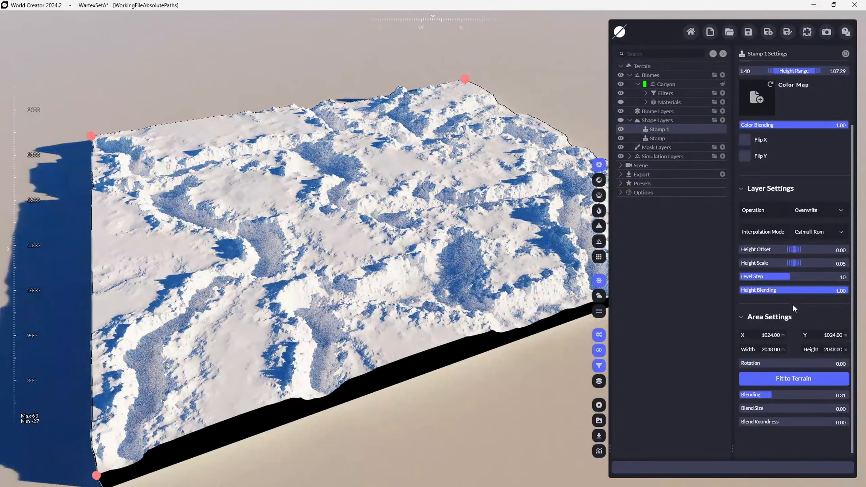
left_click(776, 385)
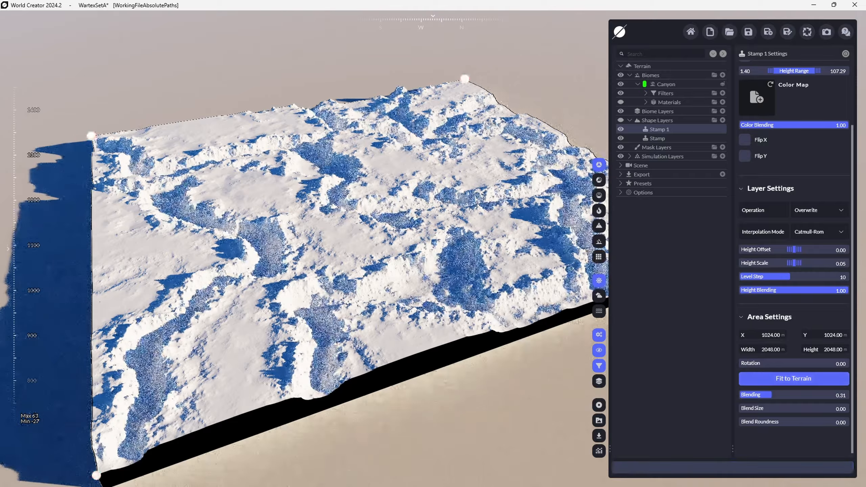
Step: Shrink Stamp 1's area around the terrain's centre to about 939 m wide and 851 m high
left_click_drag(464, 79, 409, 151)
scroll(413, 230, "up", 3)
right_click_drag(412, 230, 454, 232)
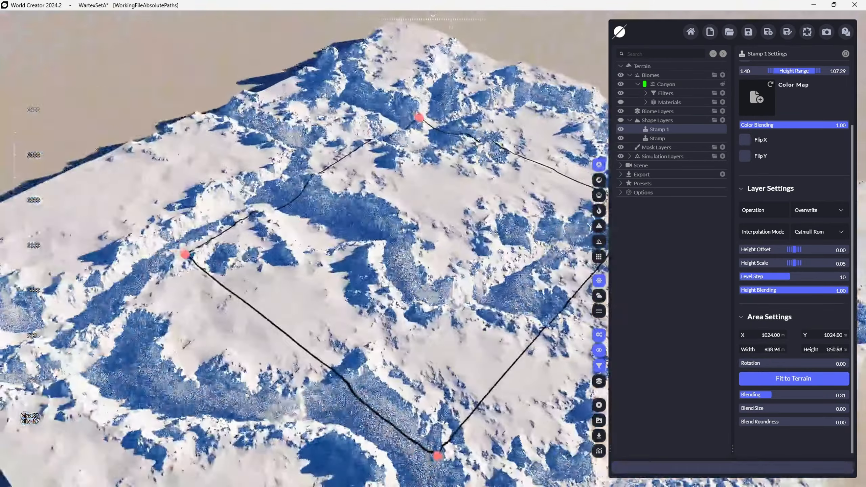
scroll(454, 232, "down", 1)
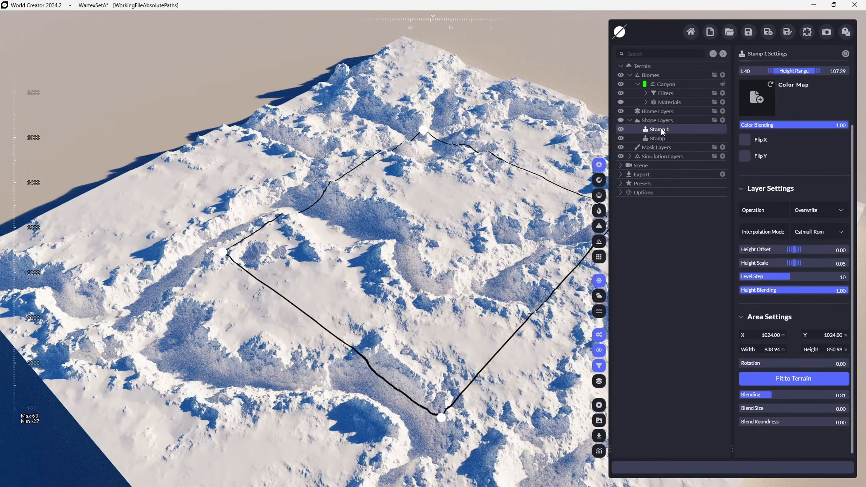
Step: Add a new stamp layer to the Shape Layers group
left_click(646, 121)
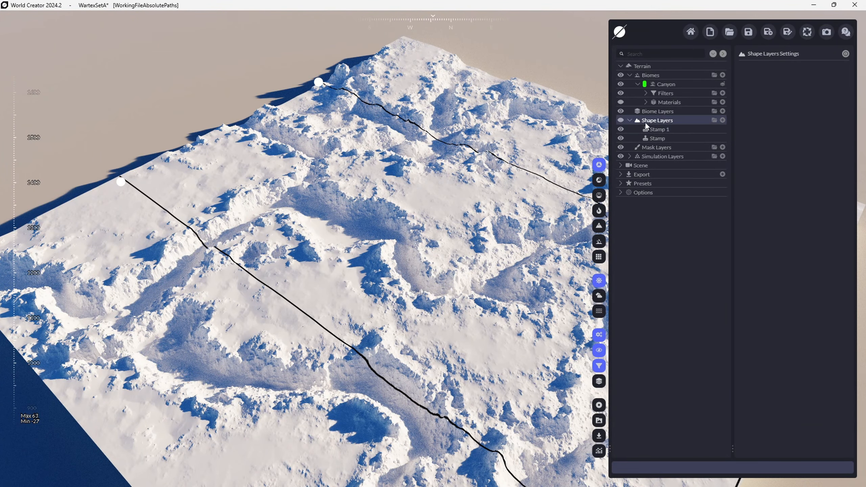
left_click(723, 120)
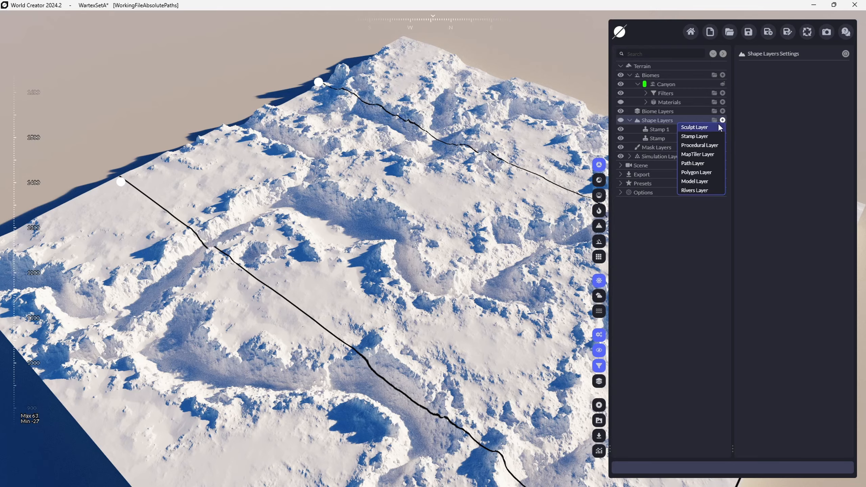
left_click(691, 137)
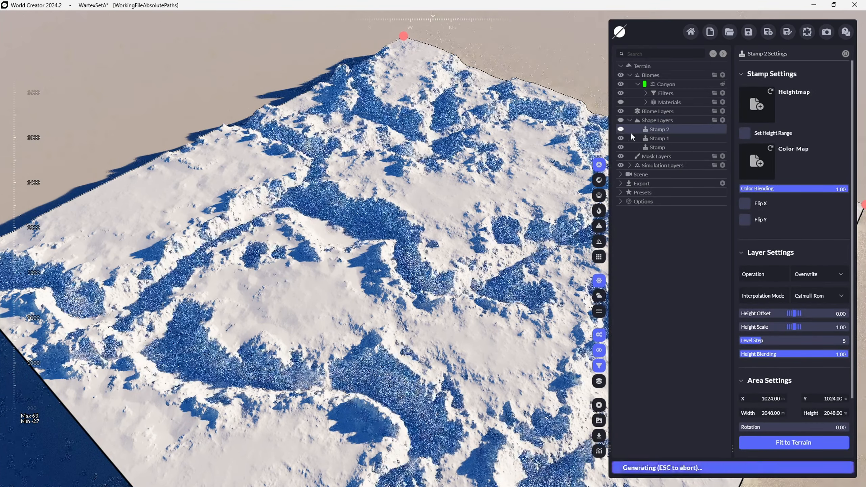
Step: Fit the Stamp 1 layer's area to the terrain
left_click(658, 138)
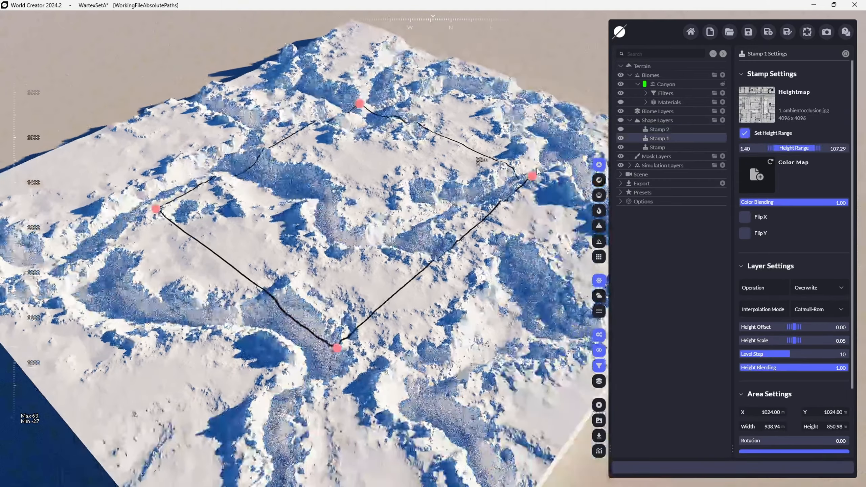
scroll(788, 395, "down", 4)
left_click(789, 396)
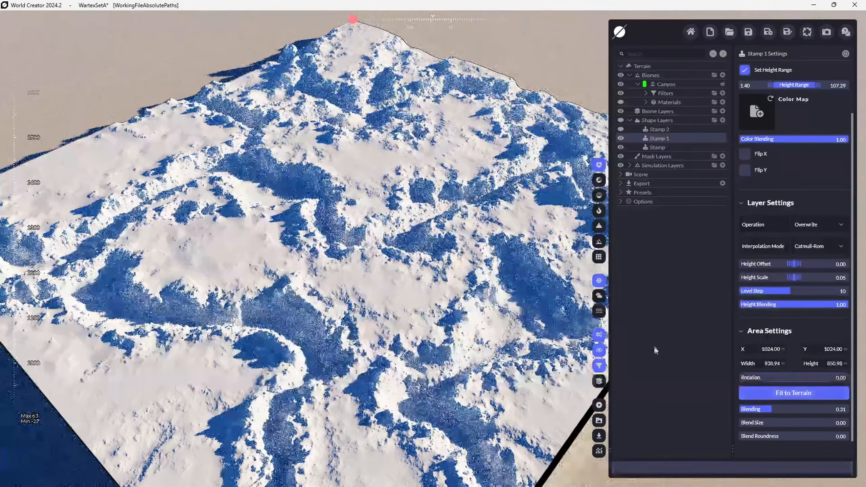
Step: Toggle the visibility of Stamp 2, Stamp and Stamp 1 to compare the terrain, ending on Stamp 2's settings
left_click(619, 129)
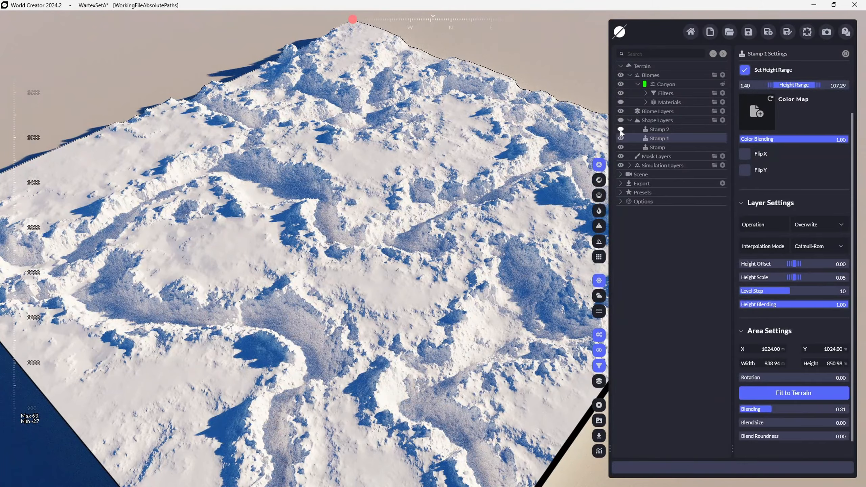
left_click(620, 147)
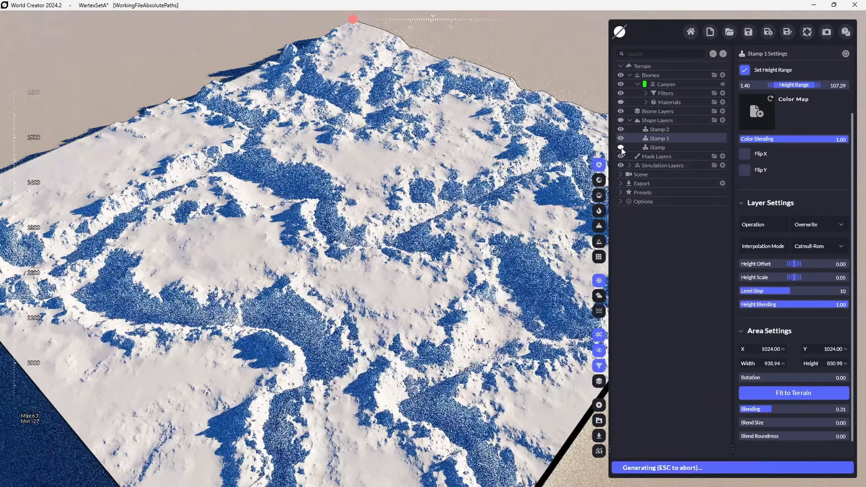
left_click(620, 138)
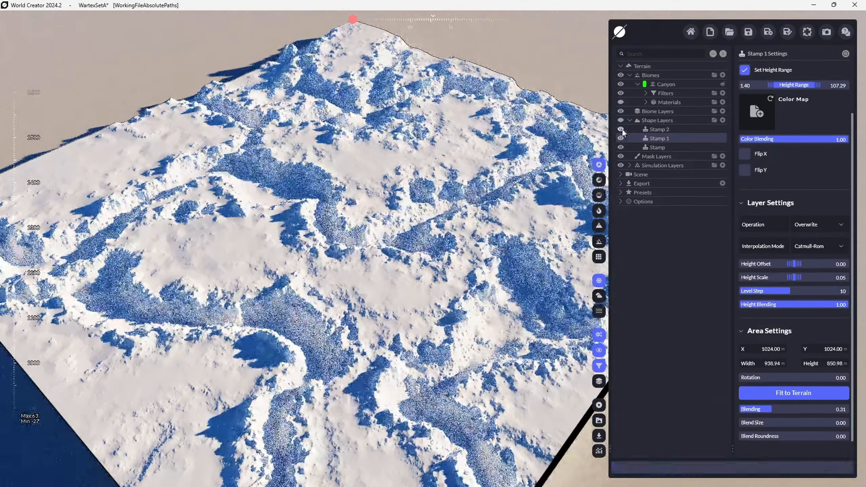
left_click(653, 130)
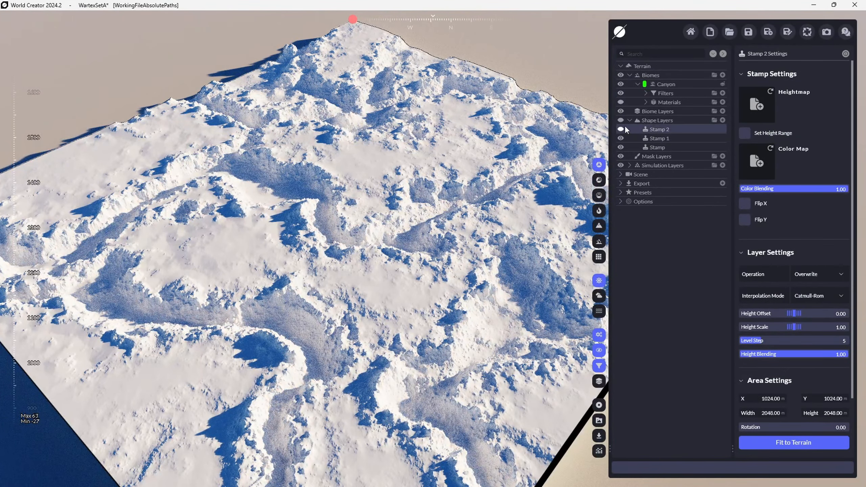
Step: Return to Stamp 1's area settings and apply the fit to the terrain again
left_click(650, 140)
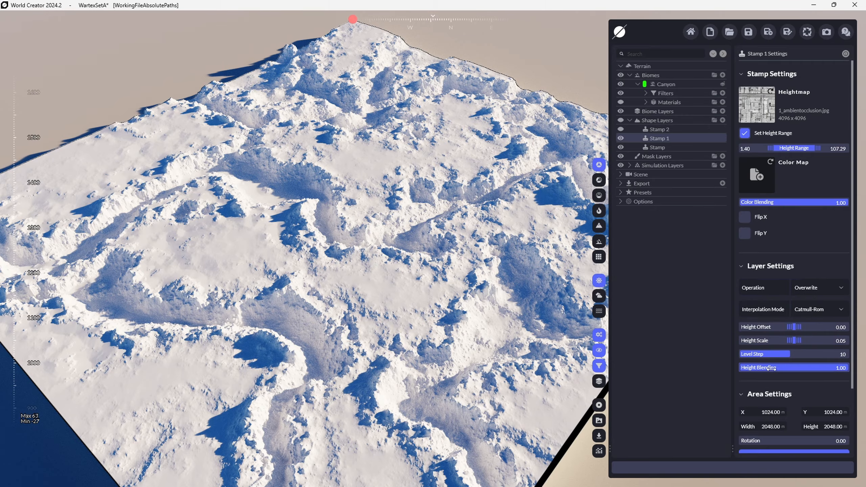
scroll(771, 368, "down", 3)
left_click(783, 392)
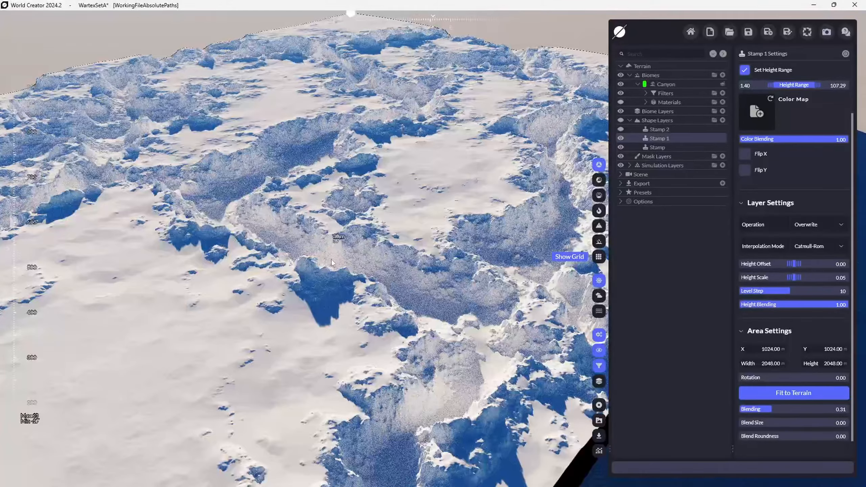
Step: Examine the canyon relief from above, from afar and close to the cliffs
right_click_drag(332, 262, 329, 280)
scroll(329, 280, "down", 5)
scroll(315, 275, "up", 5)
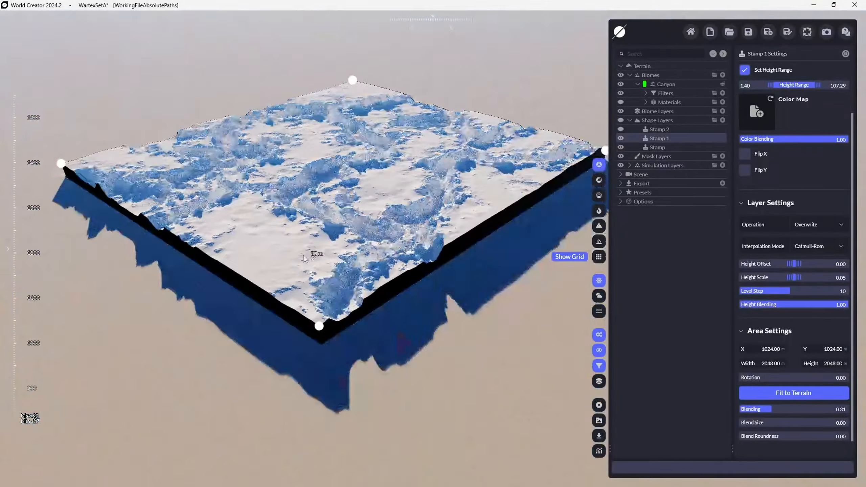
scroll(303, 250, "down", 5)
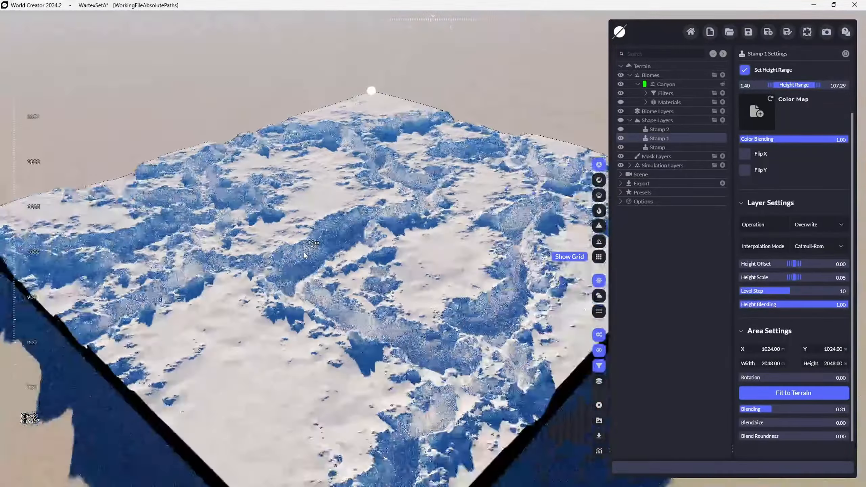
right_click_drag(302, 249, 180, 231)
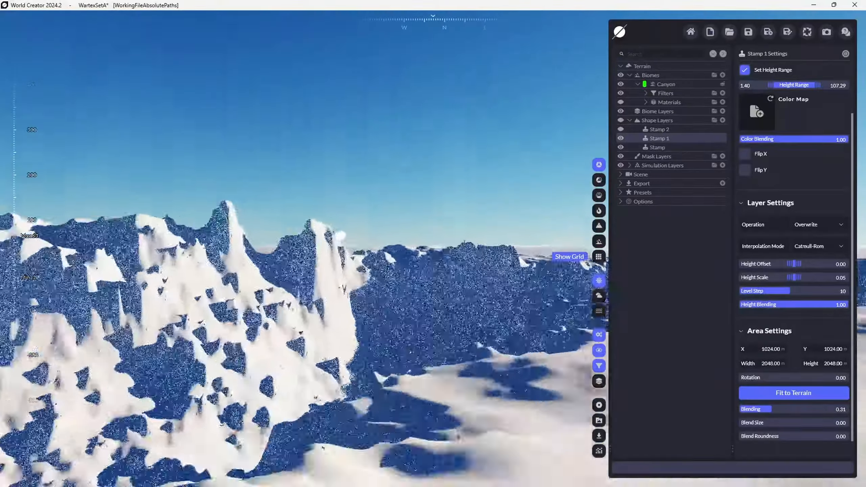
right_click_drag(433, 249, 478, 320)
right_click_drag(324, 226, 235, 260)
Step: Load AB08.png as Stamp 2's heightmap and raise the layer's Height Scale
left_click(627, 131)
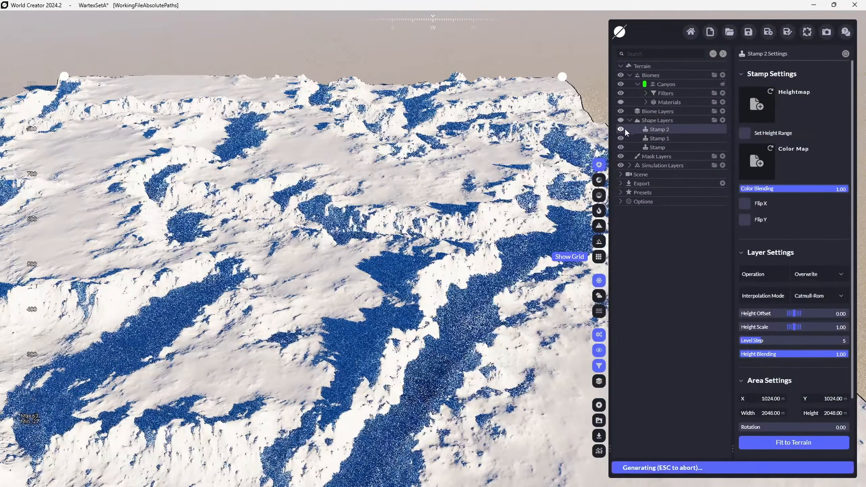
left_click(761, 109)
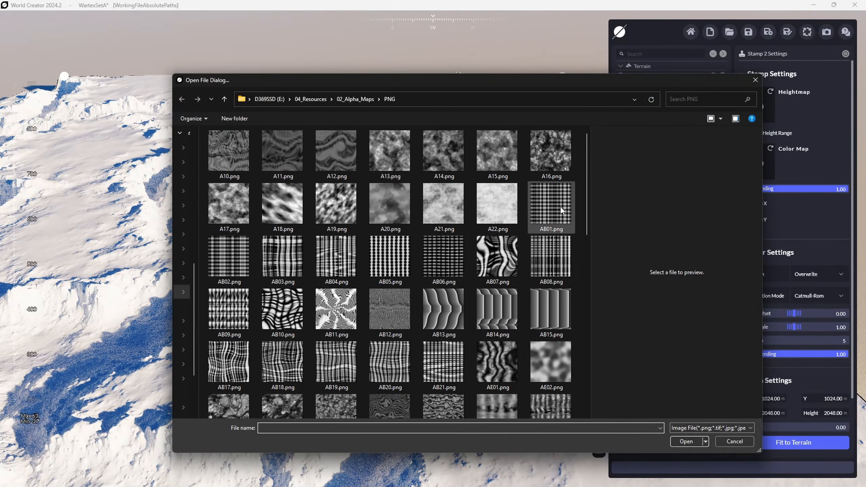
double_click(557, 259)
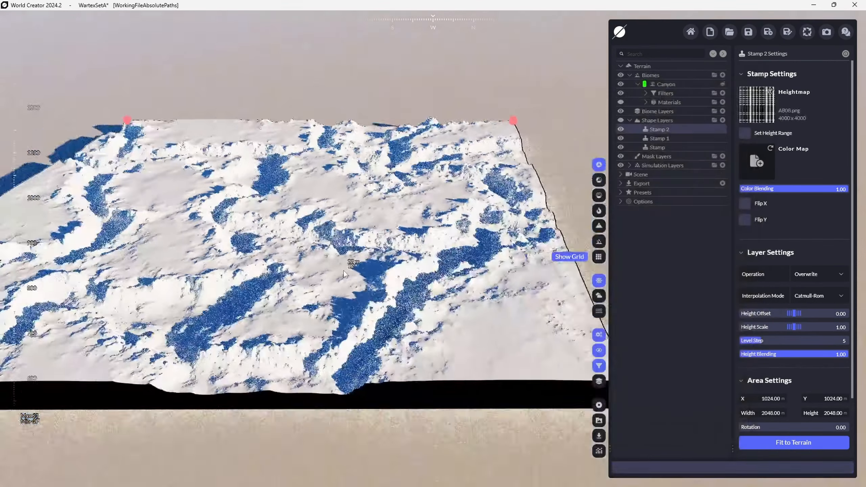
right_click_drag(344, 272, 379, 271)
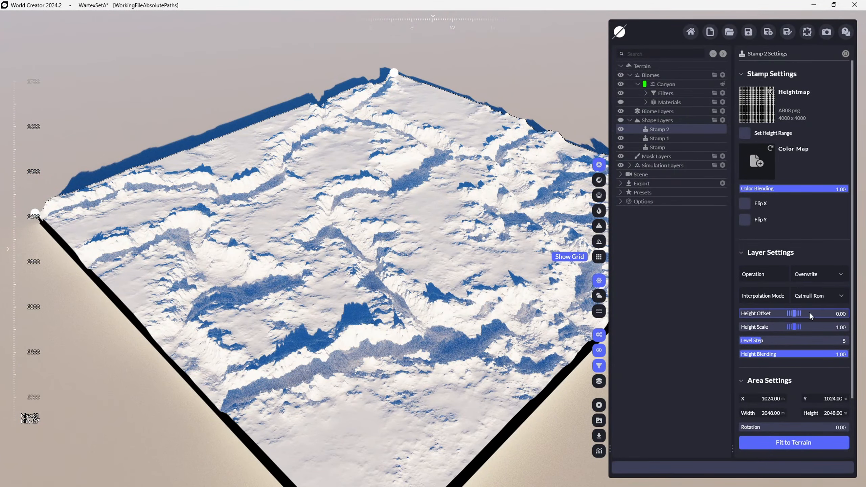
left_click_drag(790, 327, 846, 327)
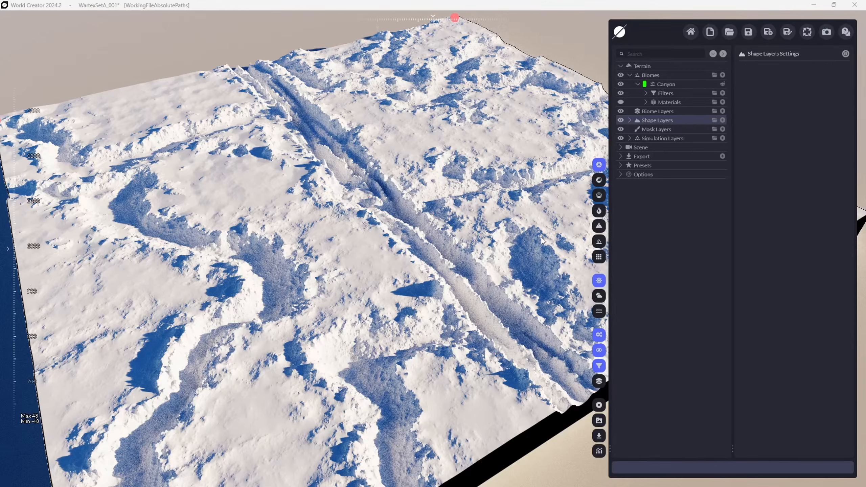
Step: Switch the whole Shape Layers group off and on to compare the terrain, and expand the group
left_click(620, 120)
left_click(620, 121)
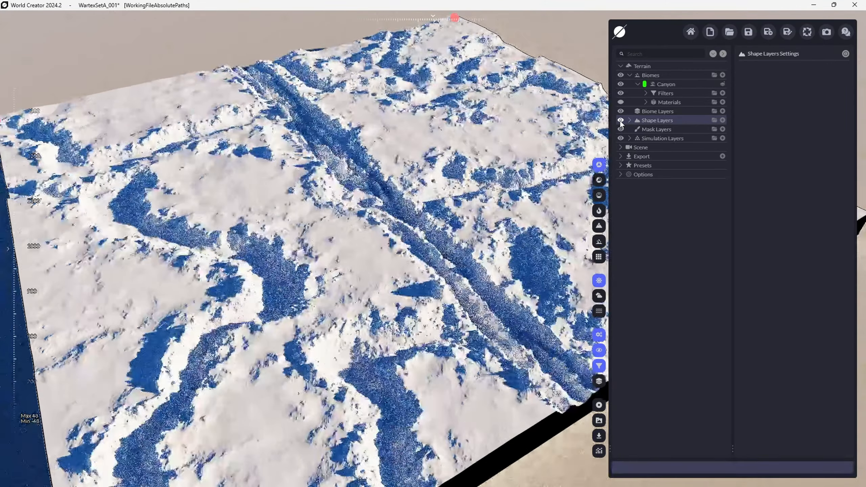
left_click(629, 120)
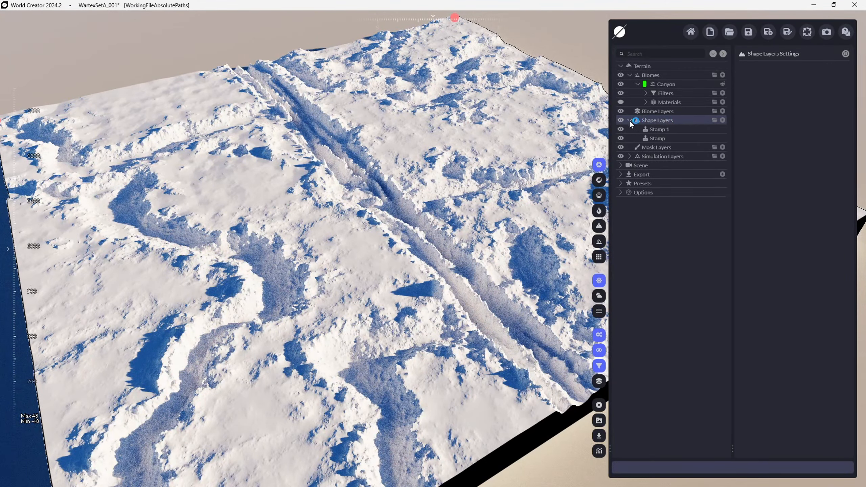
Step: Hide Stamp 1 and switch the Stamp layer off and on to isolate its effect on the terrain
left_click(660, 129)
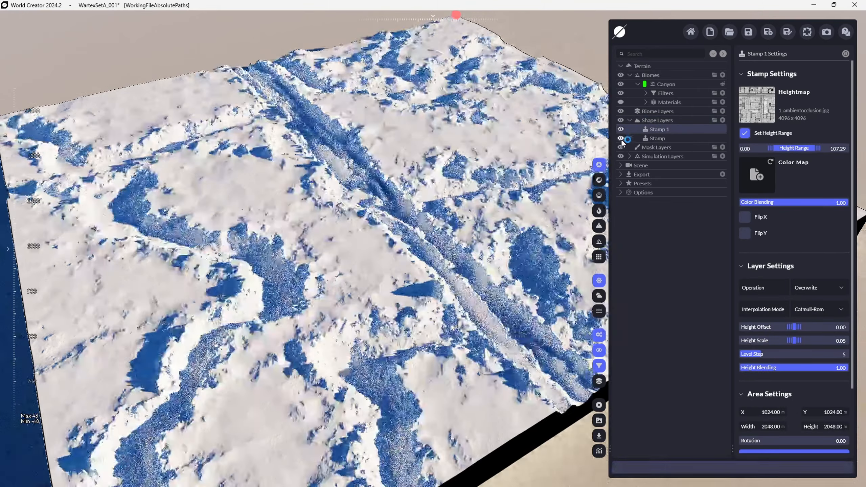
left_click(621, 138)
left_click(621, 130)
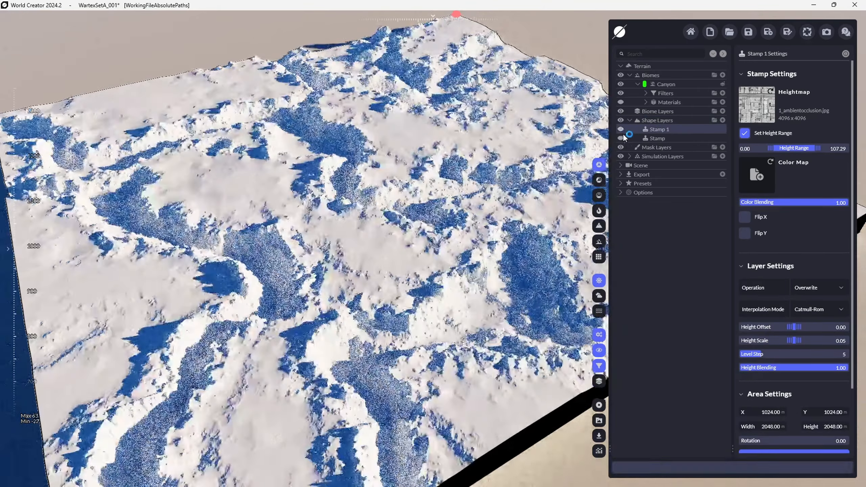
left_click(623, 135)
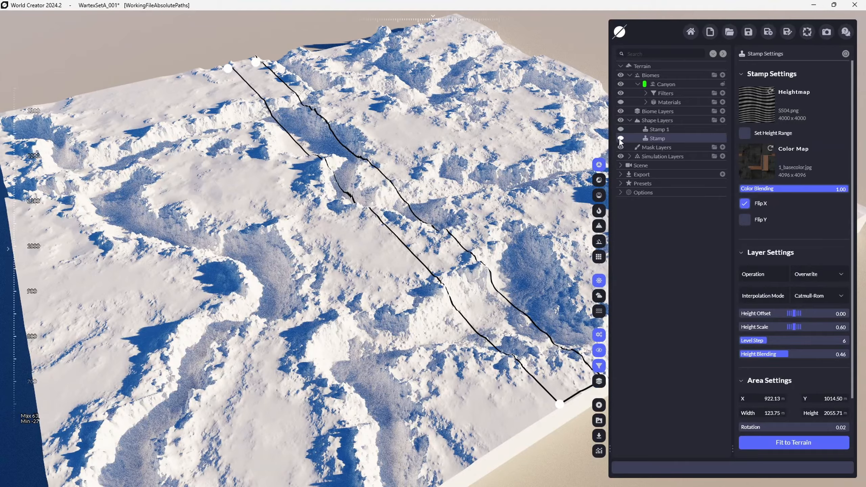
left_click(619, 139)
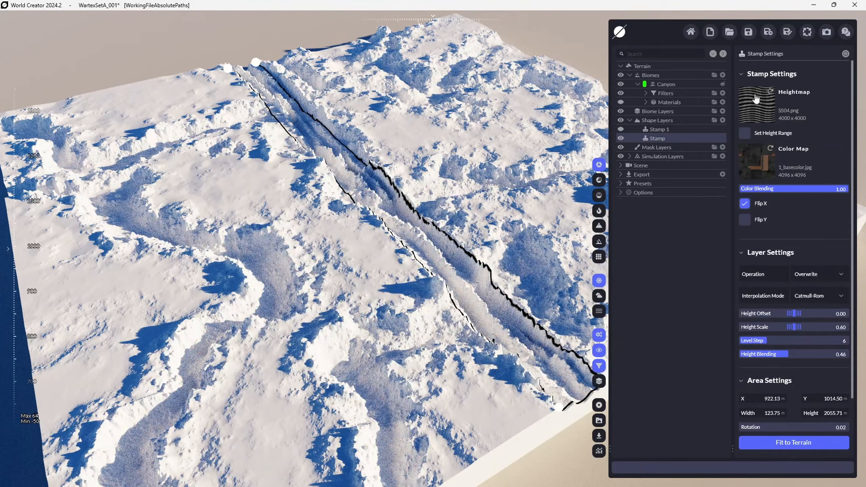
Step: Set the Stamp layer's Level Step to 10 and its Height Blending to 0.05
mouse_move(584, 172)
right_mouse_down()
mouse_move(576, 215)
mouse_move(549, 205)
mouse_move(543, 144)
mouse_move(580, 185)
right_mouse_up()
key("w")
key("s")
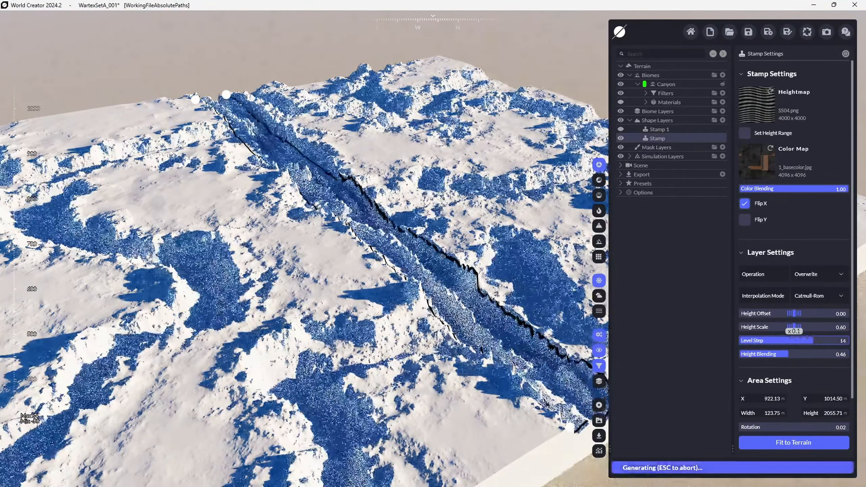
key("w")
right_click_drag(495, 293, 414, 292)
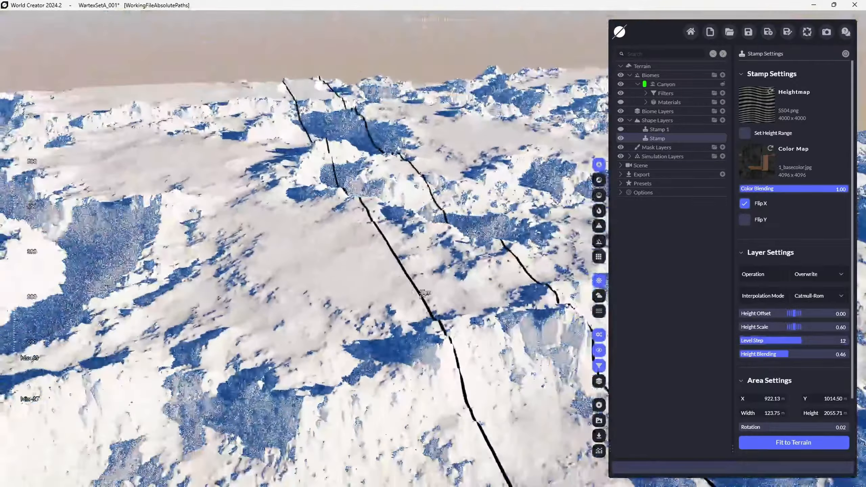
mouse_move(791, 340)
left_mouse_down()
mouse_move(778, 341)
mouse_move(795, 340)
left_mouse_up()
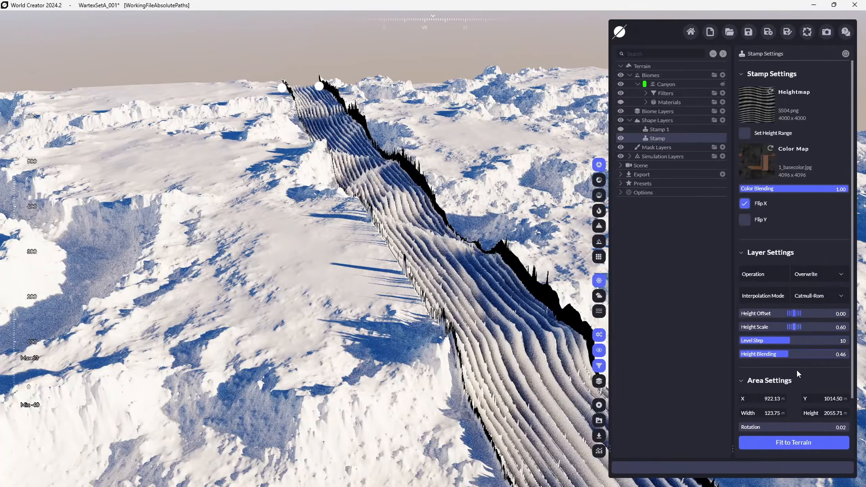
left_click_drag(787, 354, 778, 354)
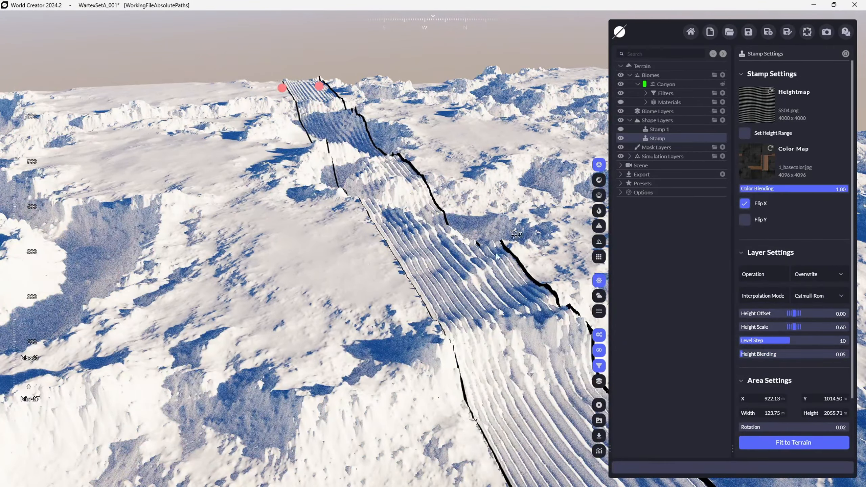
right_click_drag(496, 256, 580, 171)
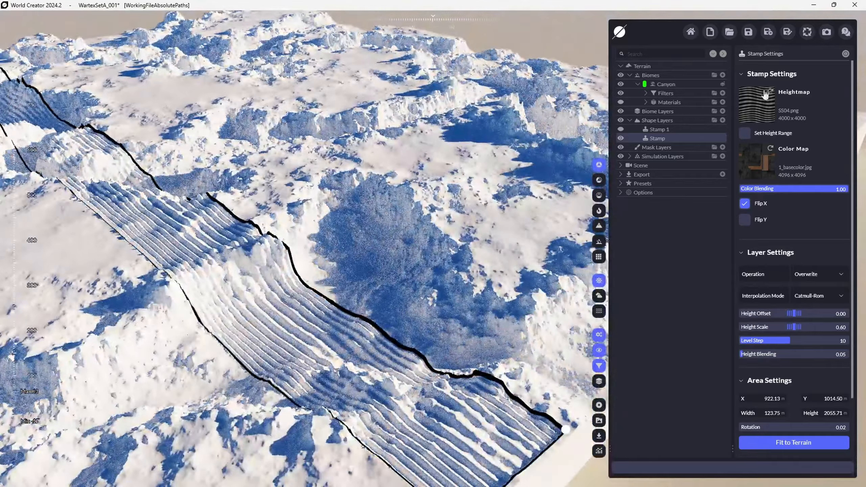
Step: Try a custom height range with a lower end of about -53 for the Stamp layer, and disable it again
left_click(744, 133)
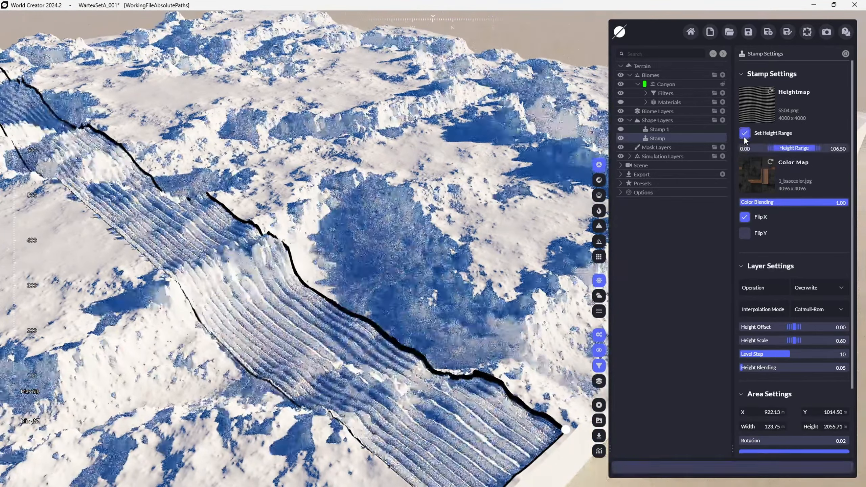
left_click_drag(770, 148, 759, 149)
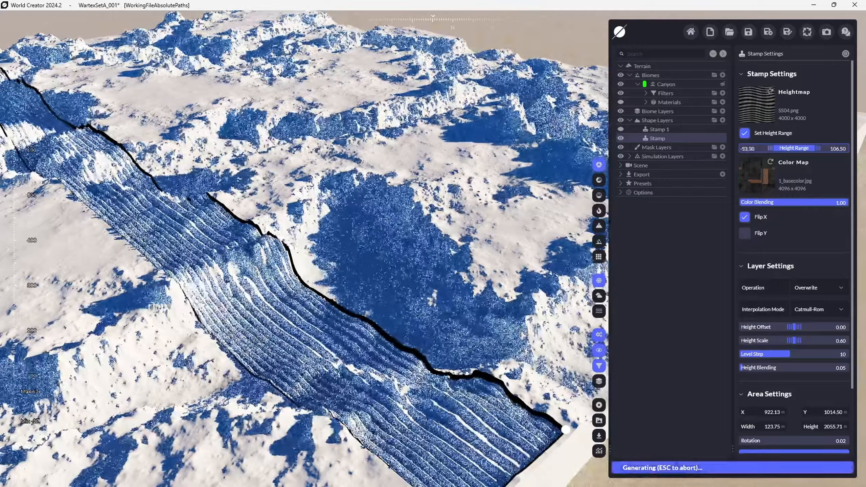
left_click(744, 133)
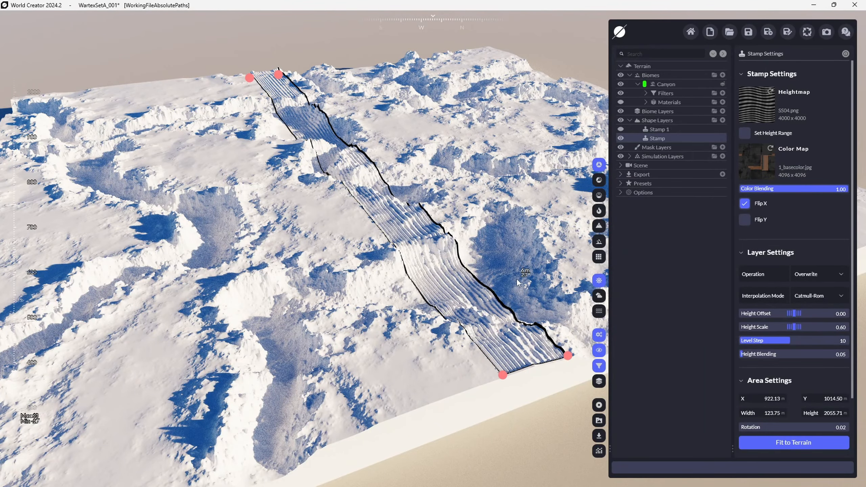
Step: Reshape the Stamp layer's narrow strip into a block about 660 m wide and 707 m high
right_click_drag(519, 282, 546, 344)
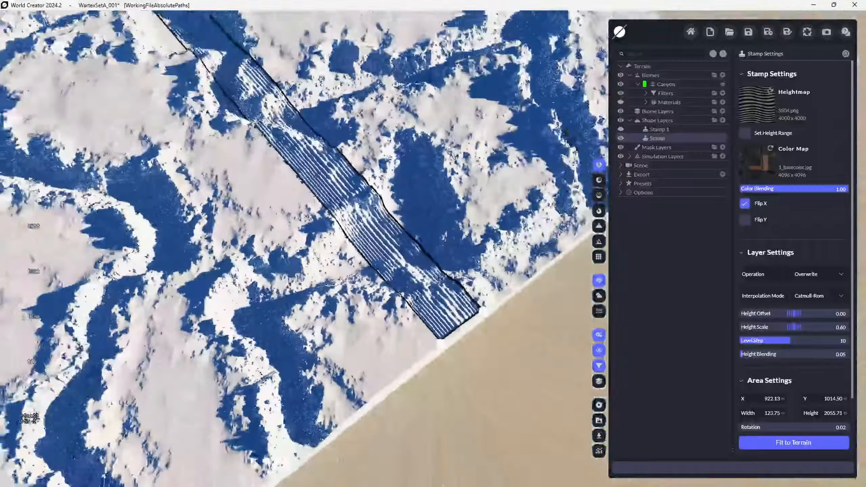
scroll(431, 315, "down", 3)
left_click_drag(438, 319, 238, 208)
left_click_drag(269, 136, 334, 212)
right_click_drag(335, 211, 368, 181)
right_click_drag(270, 376, 204, 349)
scroll(273, 359, "down", 5)
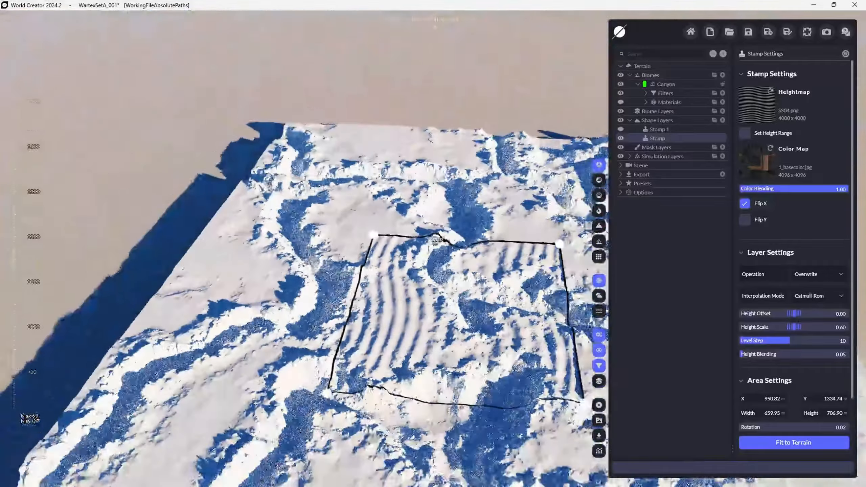
Step: Move the Stamp layer's area to the terrain's near corner, at about X 325 m and Y 1683 m
right_click_drag(417, 392, 494, 348)
scroll(406, 244, "down", 4)
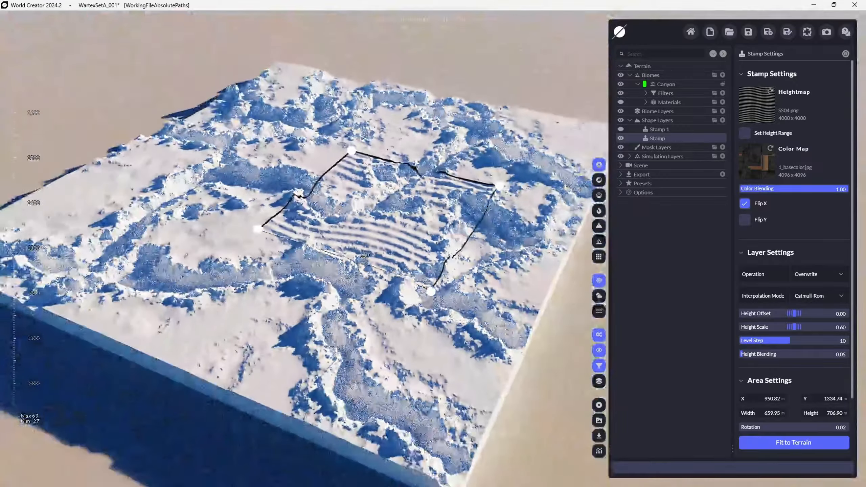
left_click_drag(405, 244, 408, 389)
Step: Load SM03.png from the alpha maps PNG folder as the Stamp layer's heightmap
left_click(760, 112)
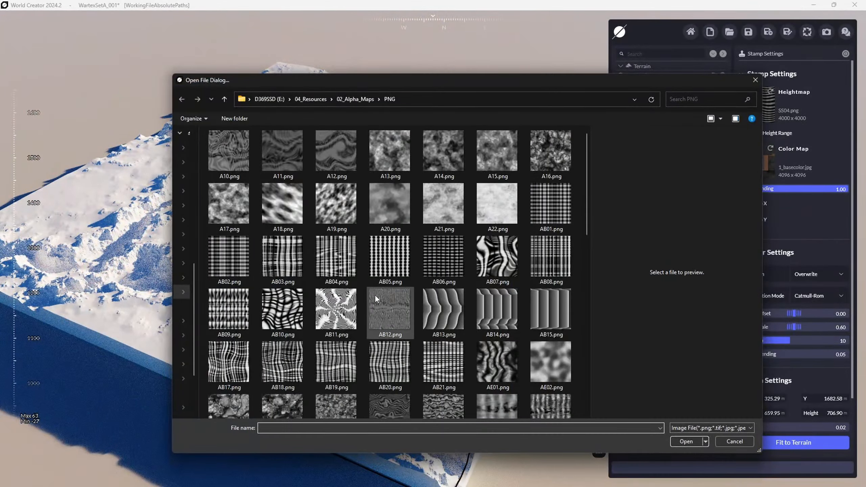
scroll(375, 295, "down", 5)
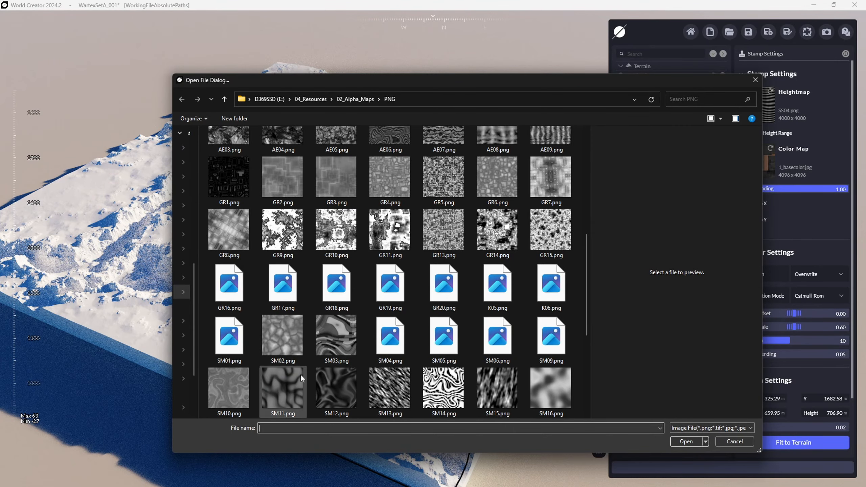
double_click(338, 351)
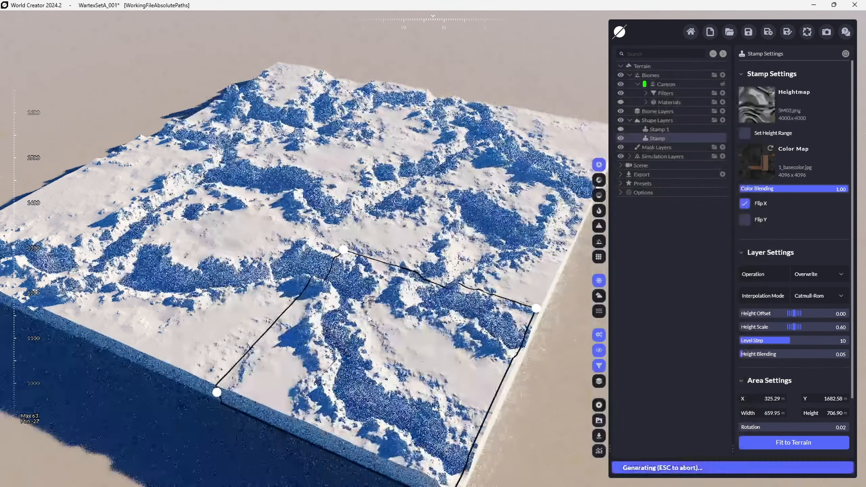
Step: Try SS09.png as the Stamp layer's heightmap, and replace it with AB13.png
left_click(763, 164)
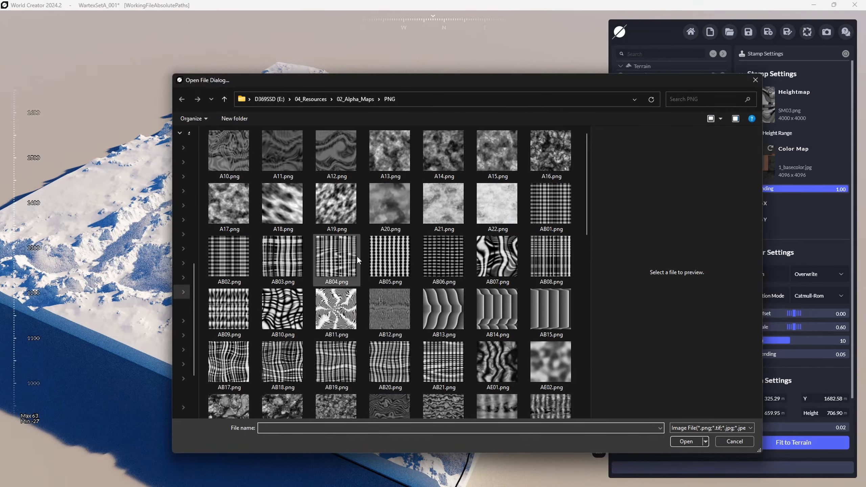
scroll(324, 328, "down", 8)
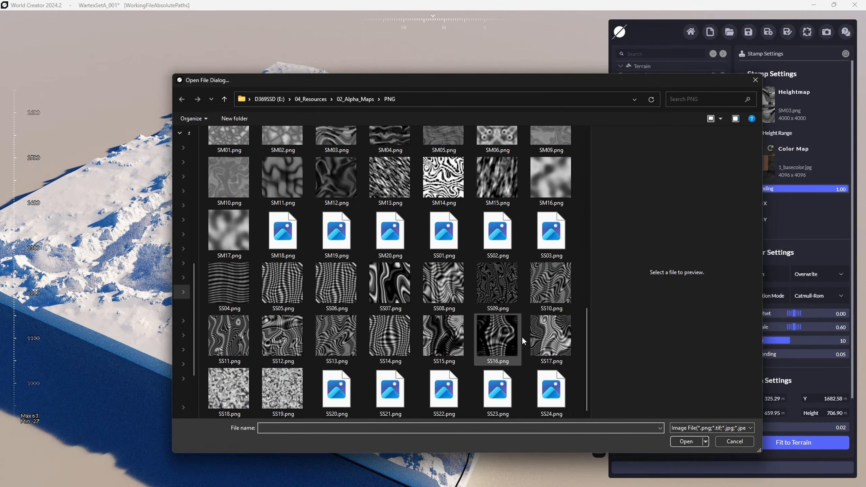
double_click(508, 274)
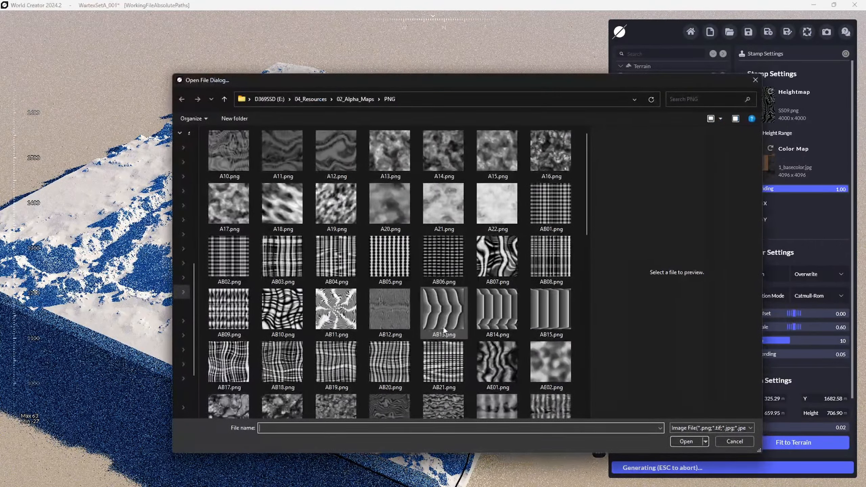
left_click(515, 319)
left_click(686, 442)
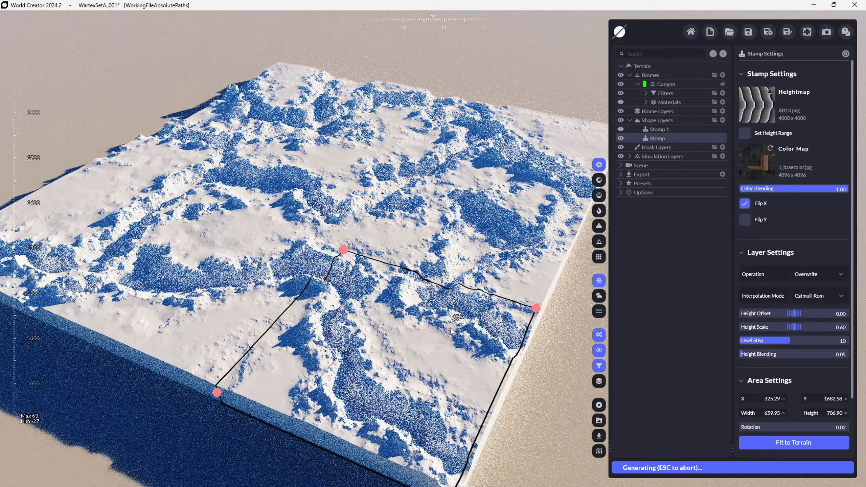
Step: Enable material generation for the terrain
scroll(405, 328, "down", 5)
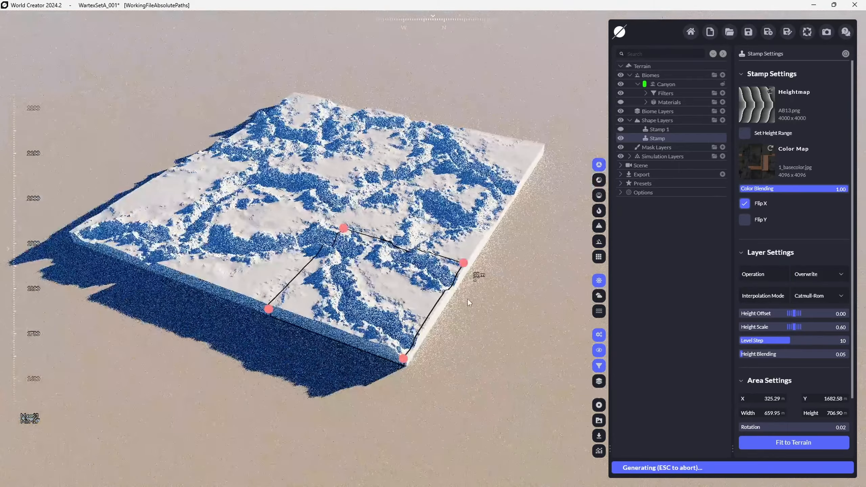
right_click_drag(467, 298, 368, 300)
key("f")
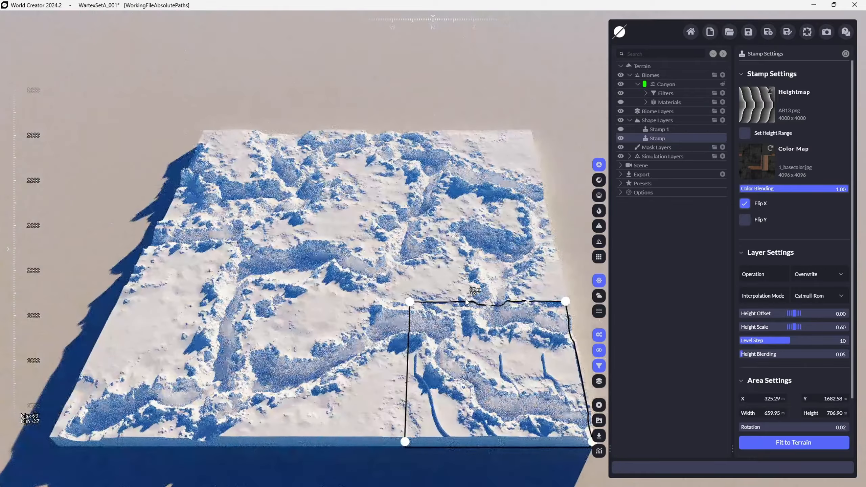
scroll(465, 299, "down", 10)
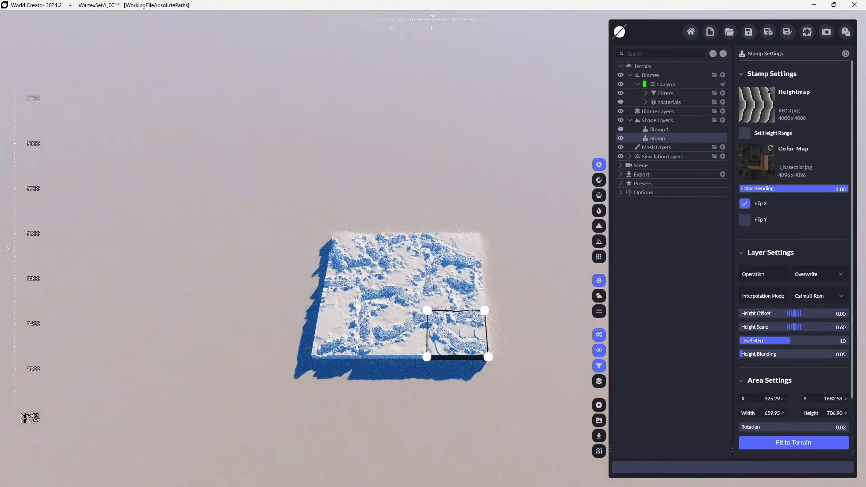
right_click_drag(466, 298, 304, 386)
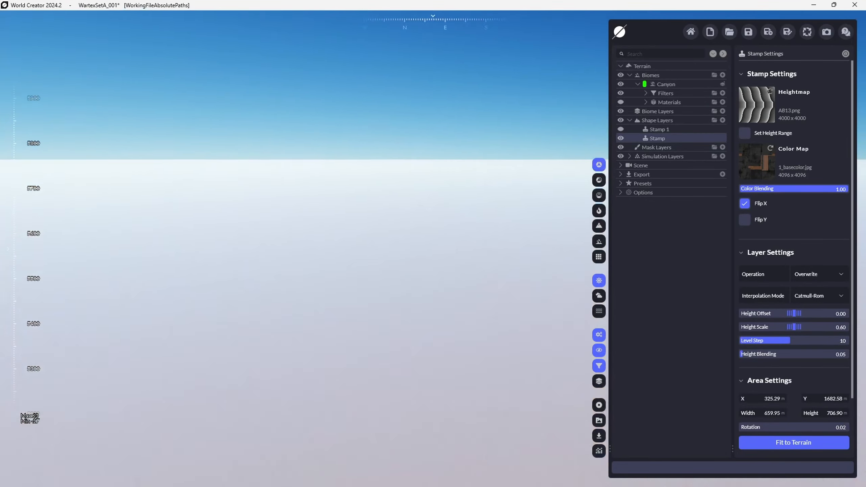
key("f")
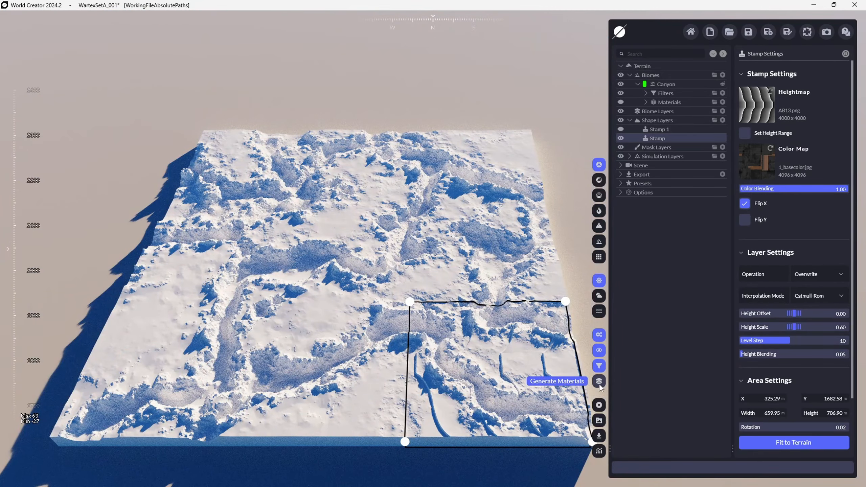
left_click(599, 382)
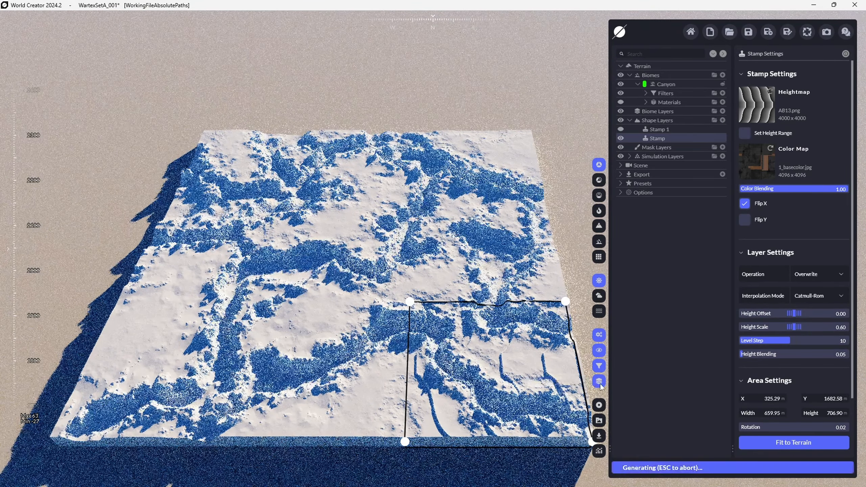
Step: Preview the water and the clouds around the terrain, turning each of them off again
left_click(600, 312)
left_click_drag(483, 329, 404, 308)
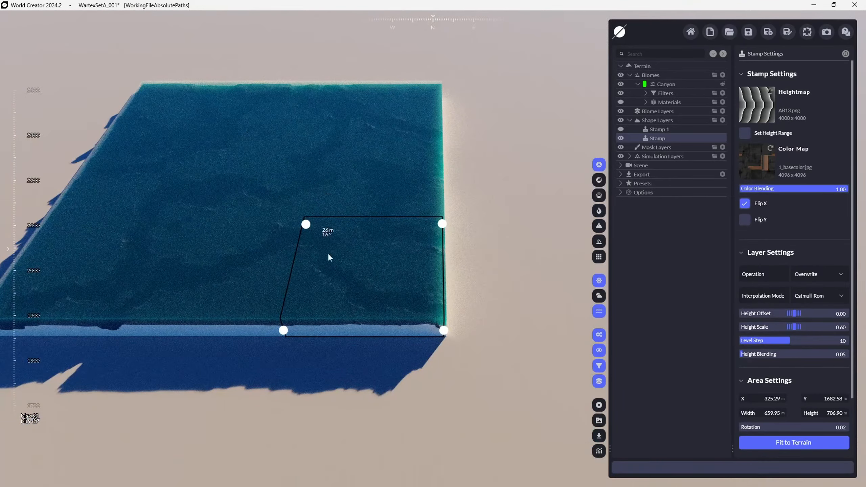
scroll(329, 257, "up", 10)
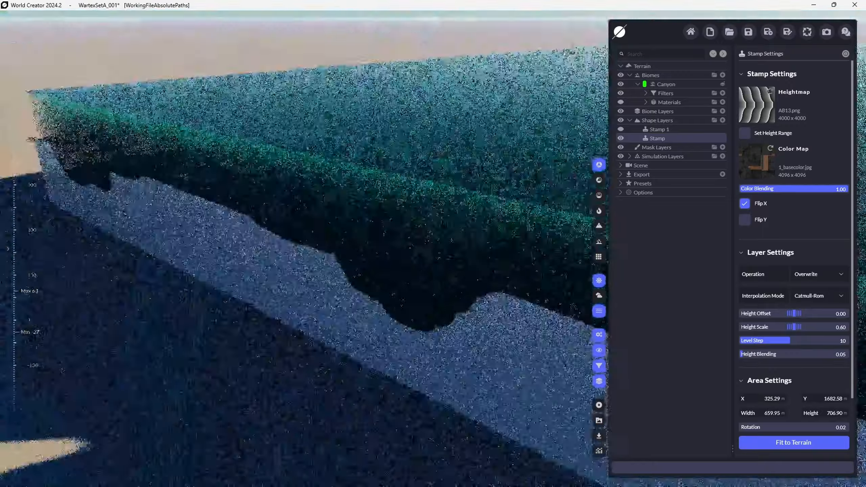
scroll(329, 256, "up", 10)
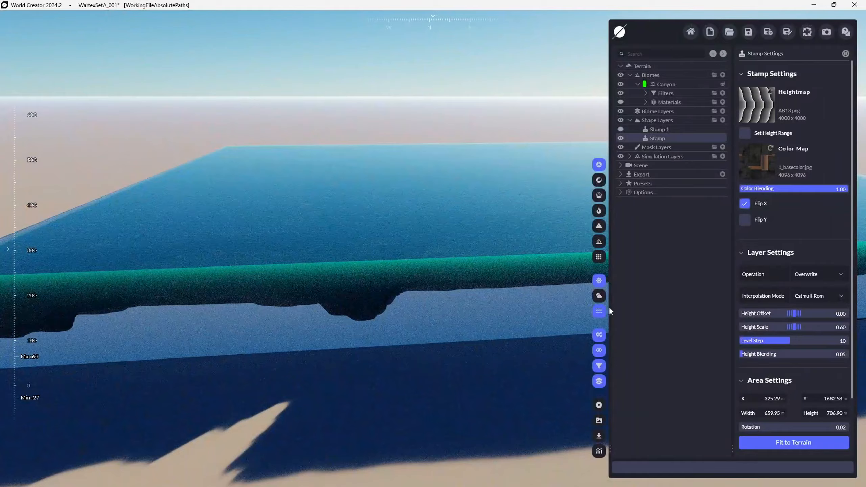
left_click(602, 311)
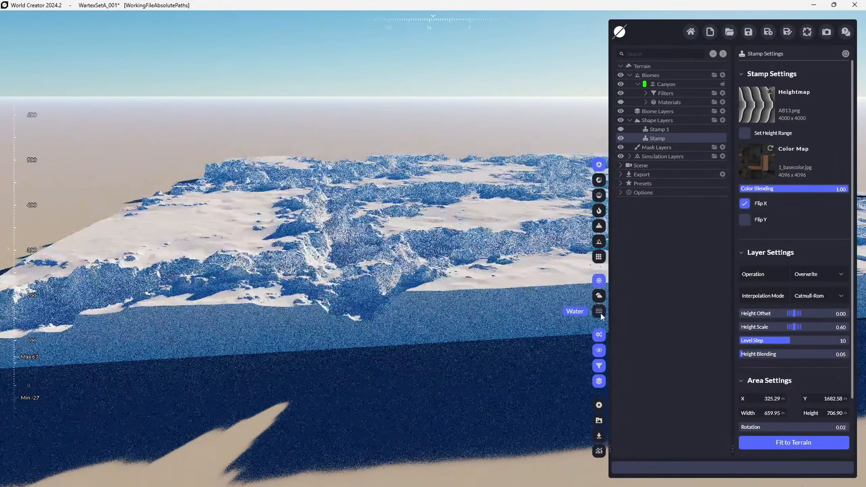
left_click(600, 296)
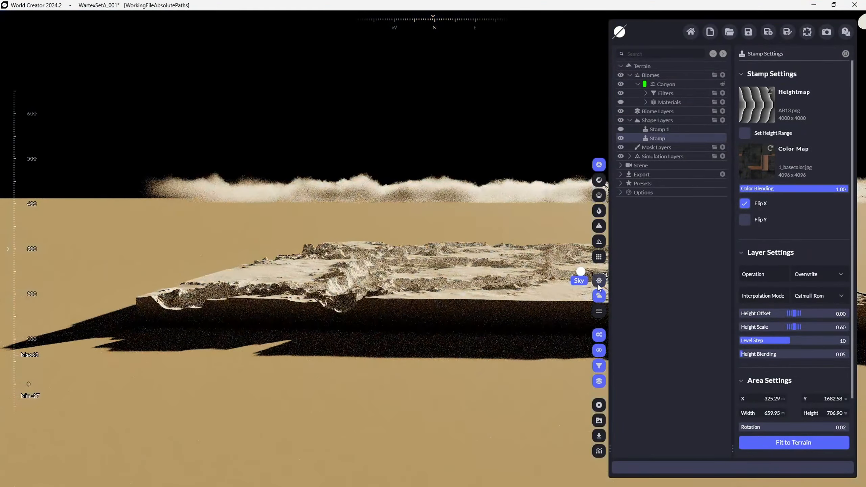
left_click(599, 297)
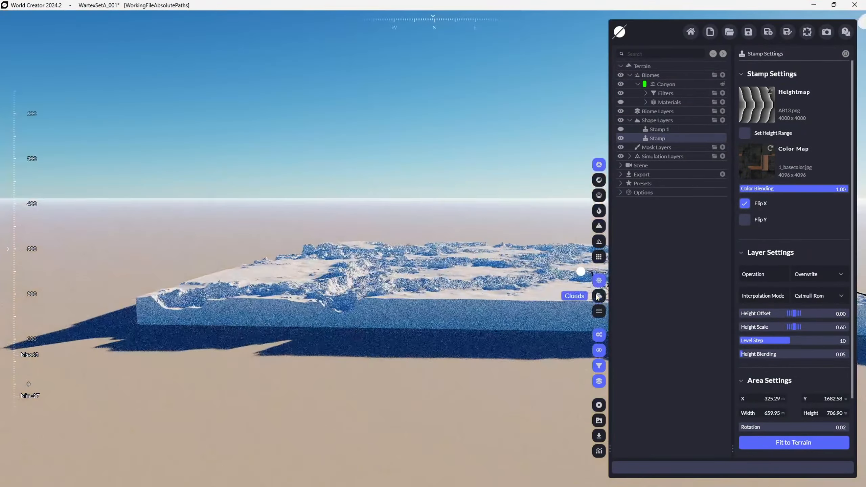
Step: Change the viewport to the plain white shaded terrain display with the grey grid background
right_click_drag(523, 309, 573, 212)
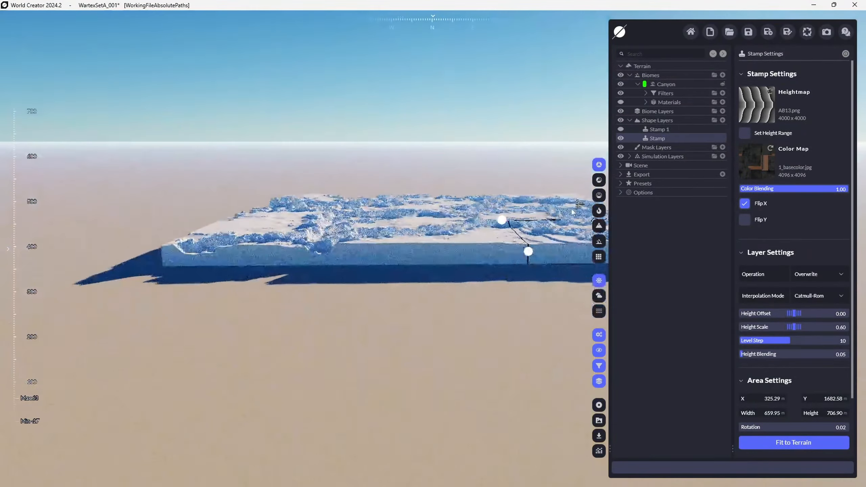
left_click(600, 184)
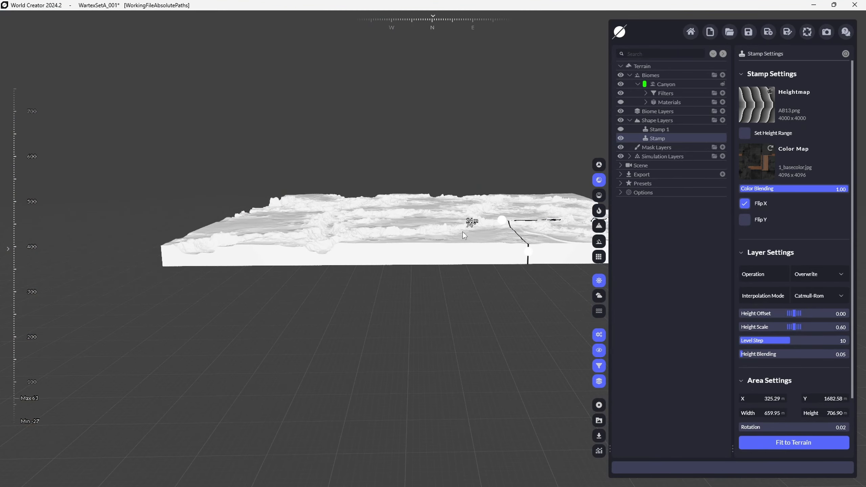
right_click_drag(470, 222, 420, 188)
middle_click_drag(419, 188, 537, 429)
middle_click_drag(412, 247, 434, 356)
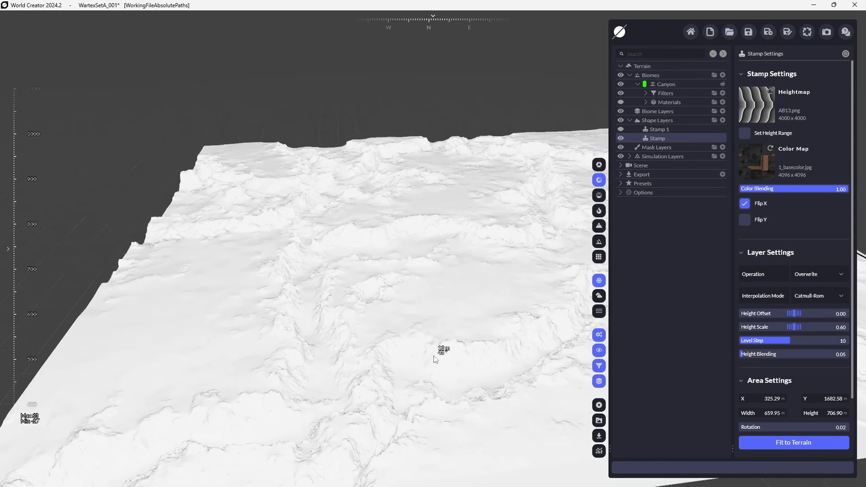
scroll(423, 366, "down", 5)
right_click_drag(423, 366, 425, 368)
scroll(427, 307, "up", 10)
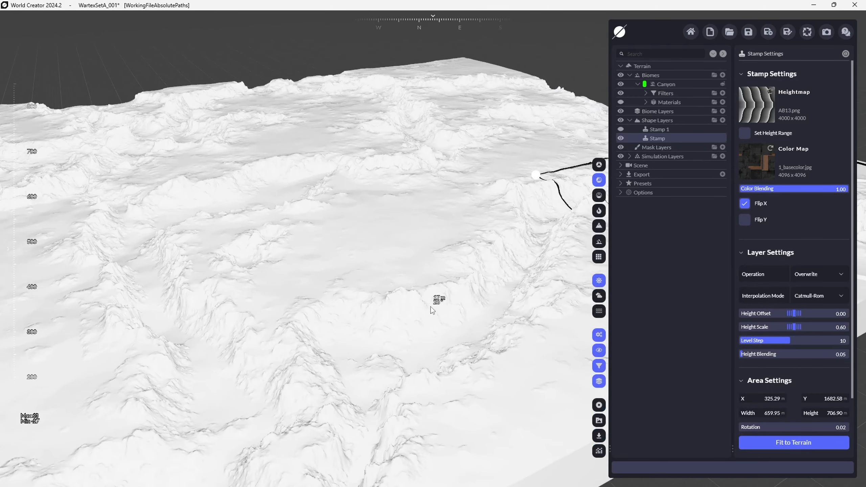
right_click_drag(433, 310, 496, 313)
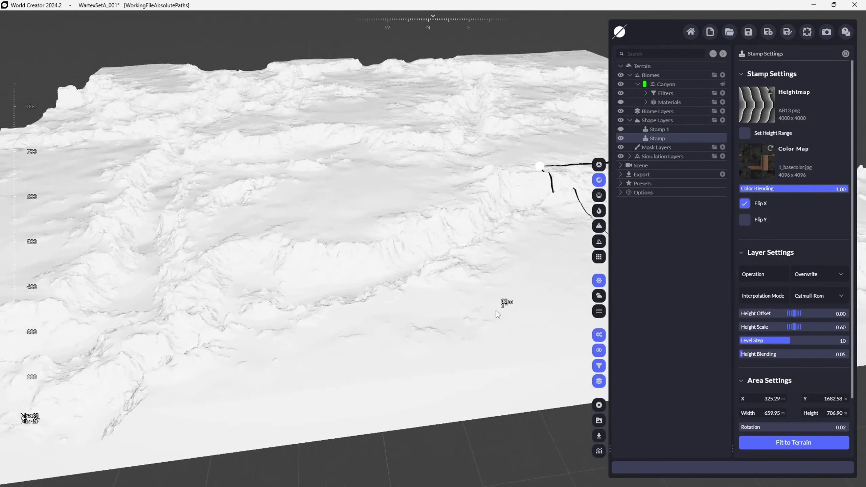
Step: Rotate the Stamp layer's area to about 23.22 and resize it to about 667 m wide and 704 m high
middle_click_drag(497, 314, 312, 366)
right_click_drag(310, 363, 429, 303)
middle_click_drag(428, 303, 311, 339)
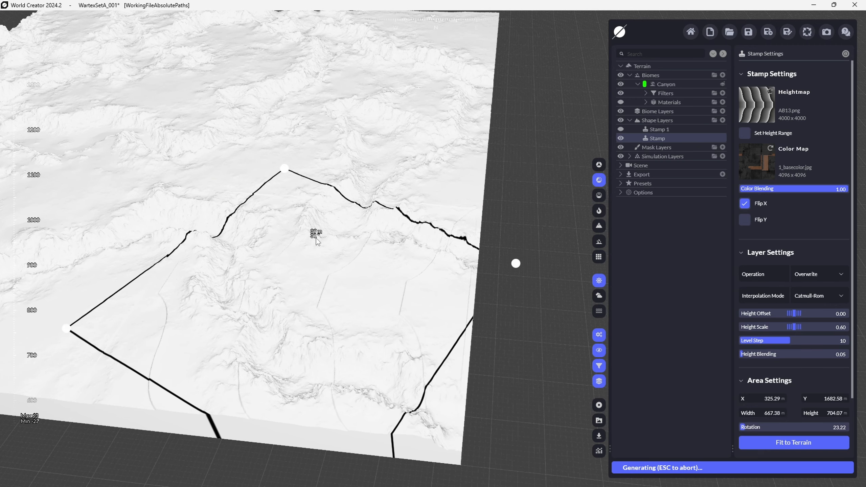
middle_click_drag(319, 232, 469, 254)
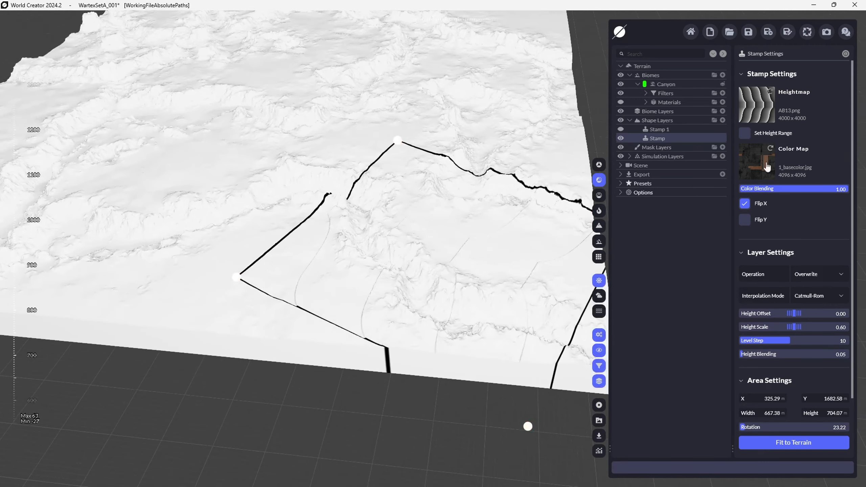
Step: Load A19.png as the Stamp layer's heightmap
left_click(763, 114)
double_click(327, 216)
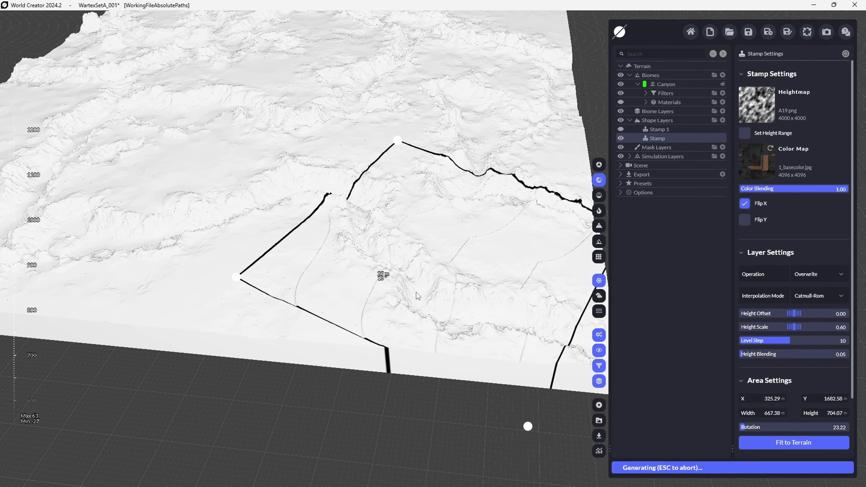
scroll(416, 293, "down", 3)
right_click_drag(438, 306, 382, 307)
scroll(447, 330, "up", 5)
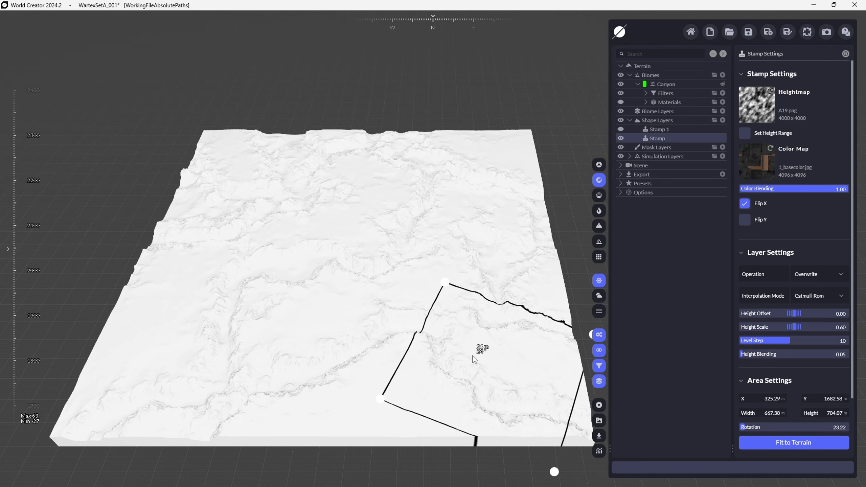
scroll(375, 270, "up", 5)
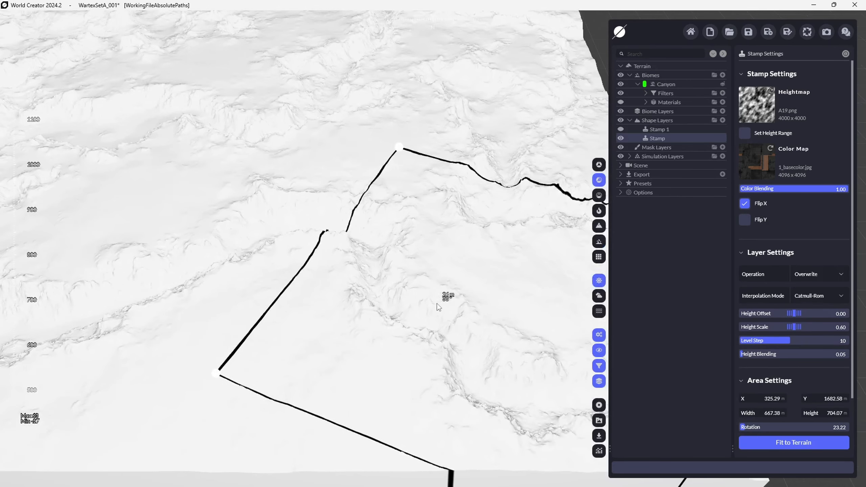
Step: Examine the relief around the stamped area at close range, from the terrain's corner and along its slopes
right_click_drag(438, 303, 435, 223)
key("w")
key("w")
key("s")
key("w")
key("w")
key("w")
key("s")
key("w")
key("s")
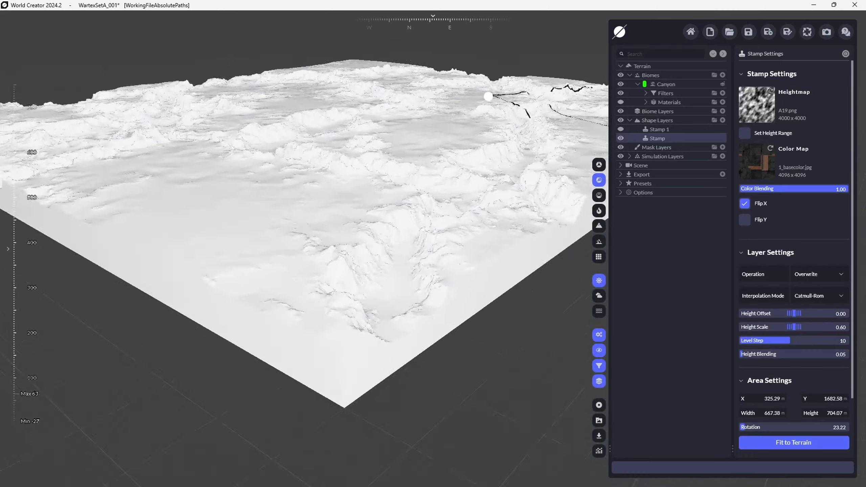
key("w")
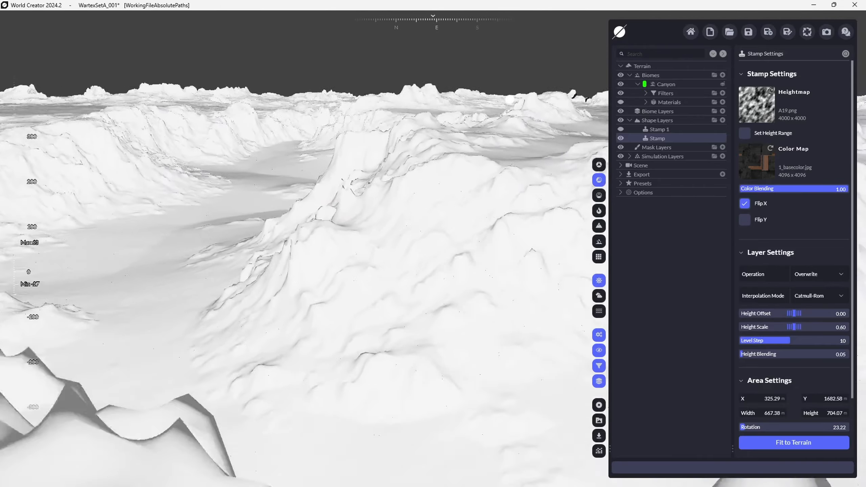
key("w")
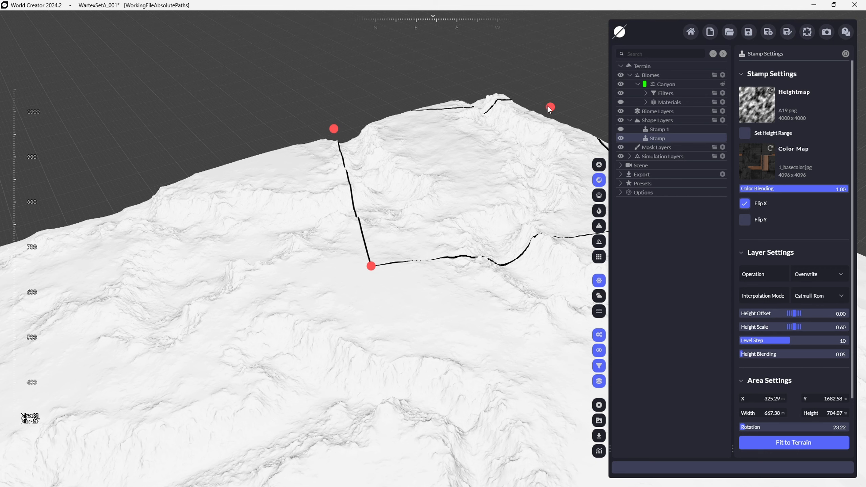
Step: Fit the Stamp layer's area to the whole terrain
left_click(767, 444)
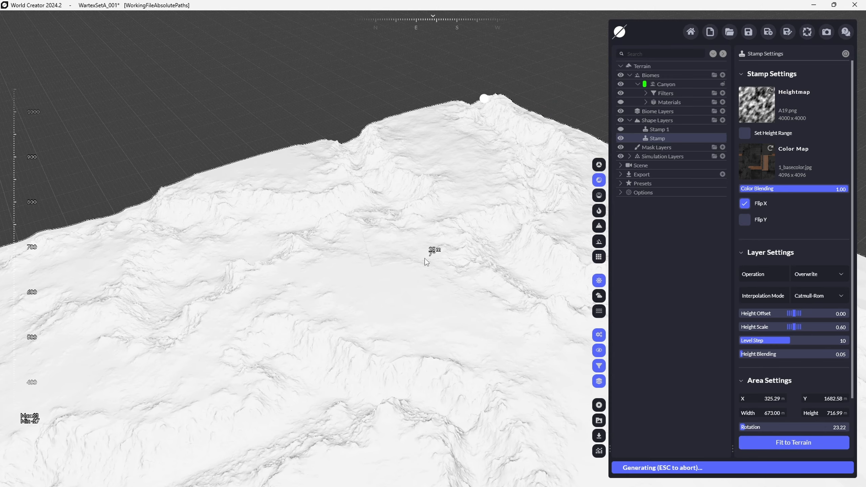
scroll(425, 258, "down", 5)
scroll(425, 259, "down", 5)
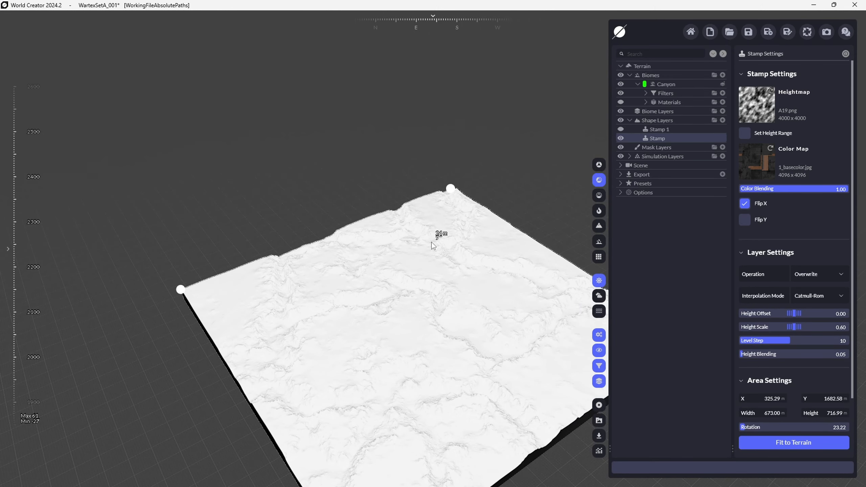
Step: Collapse the shape layers, expand the Export entries and open the Export Preset's settings
scroll(432, 242, "down", 5)
scroll(366, 214, "up", 10)
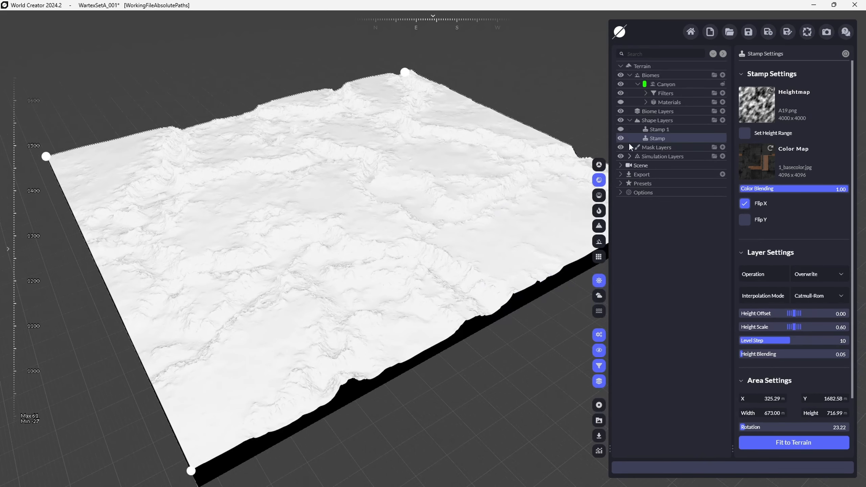
left_click(630, 120)
scroll(458, 249, "up", 3)
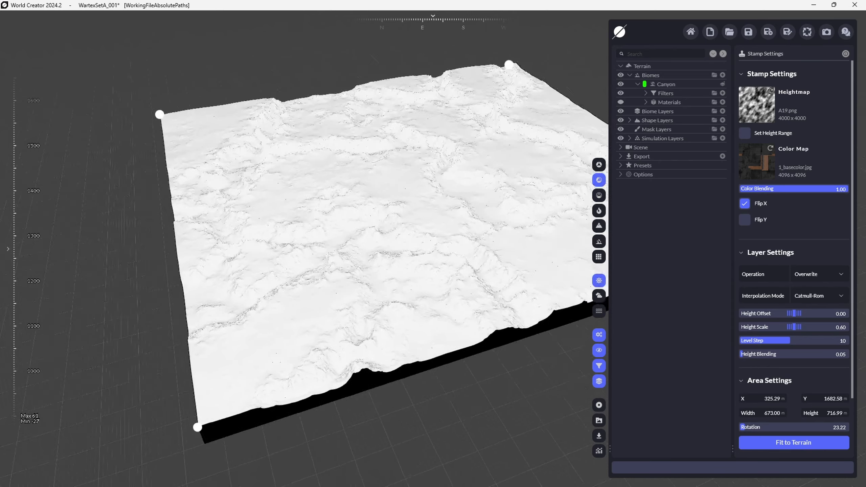
left_click(620, 157)
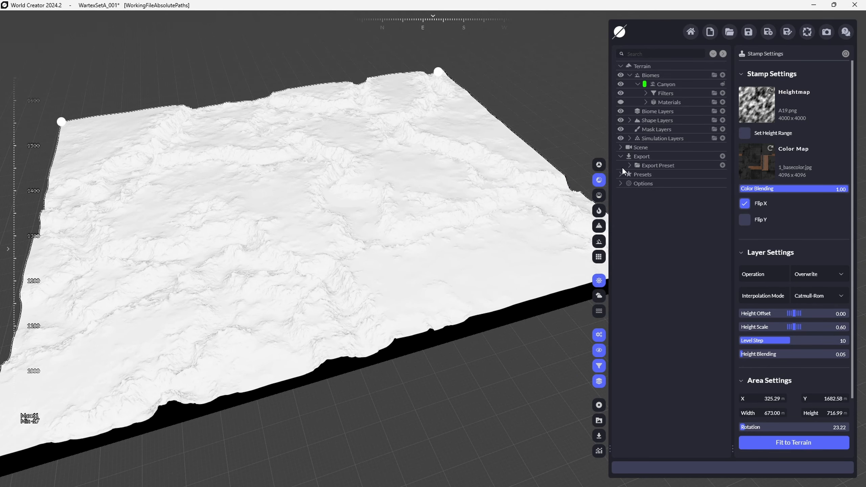
left_click(649, 159)
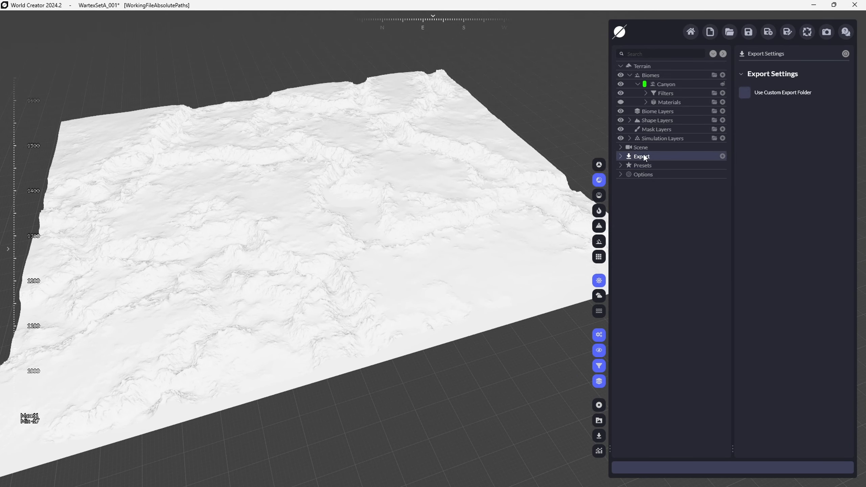
left_click(621, 157)
left_click(631, 165)
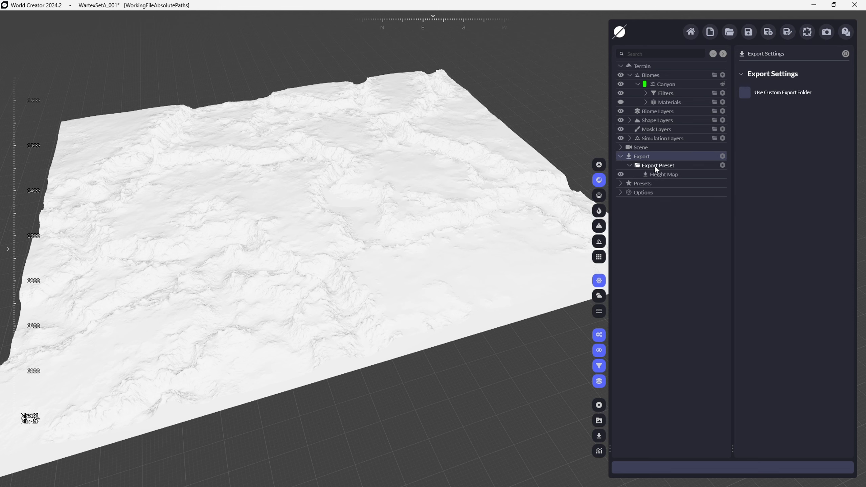
left_click(655, 165)
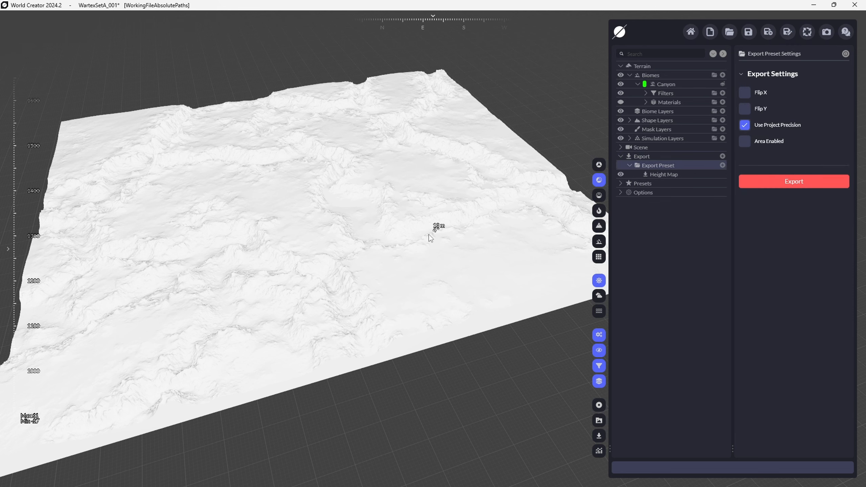
middle_click_drag(429, 235, 464, 259)
Step: Review the Height Map export's format, compression level options, naming convention and data settings
left_click(665, 175)
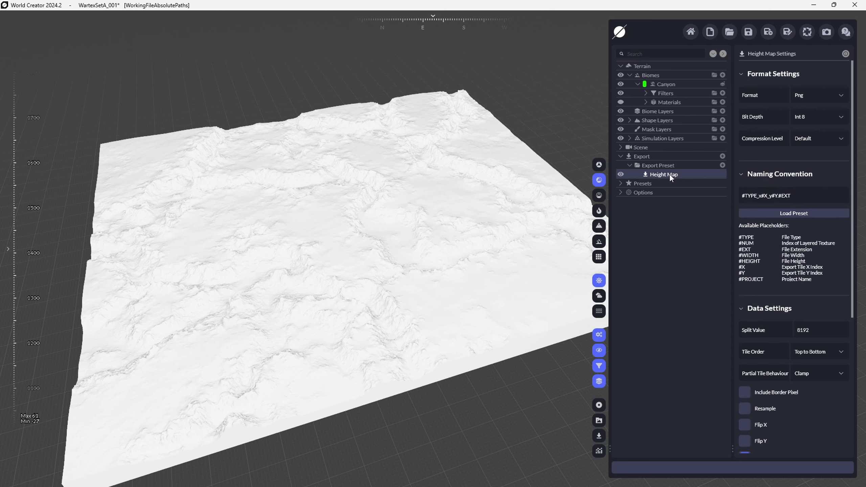
scroll(787, 297, "down", 3)
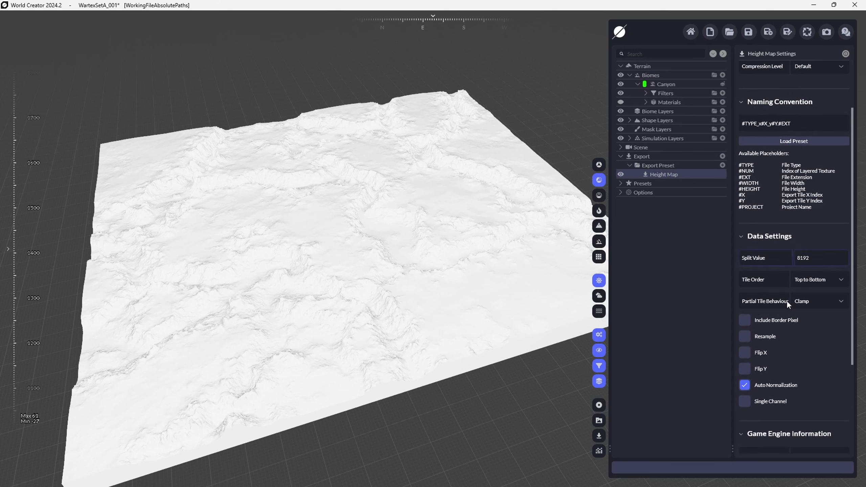
scroll(783, 302, "up", 2)
scroll(780, 295, "up", 2)
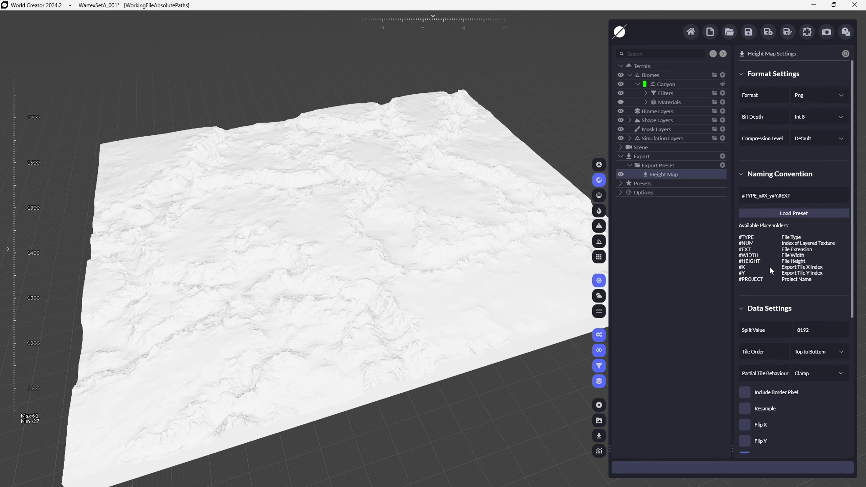
left_click(821, 138)
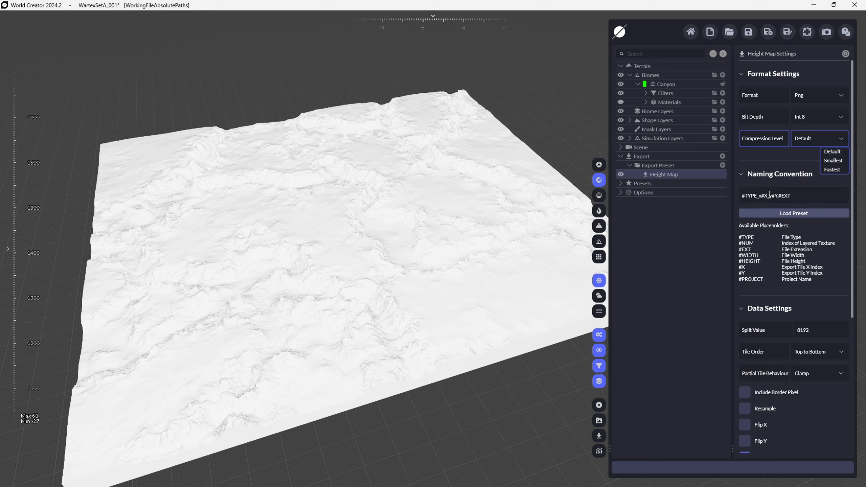
left_click(789, 156)
scroll(781, 239, "down", 1)
scroll(781, 239, "down", 1)
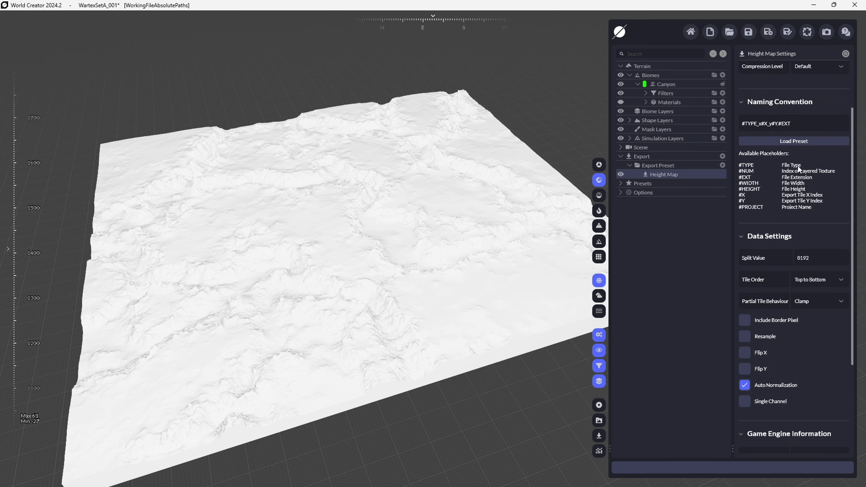
left_click(800, 139)
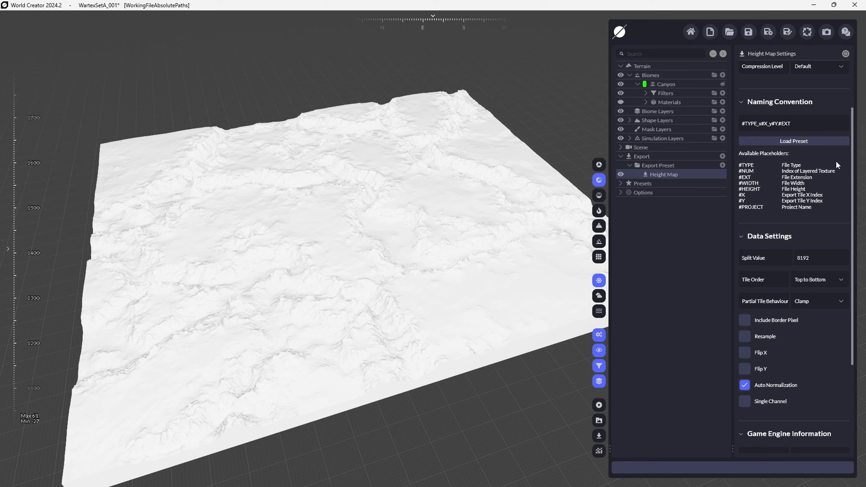
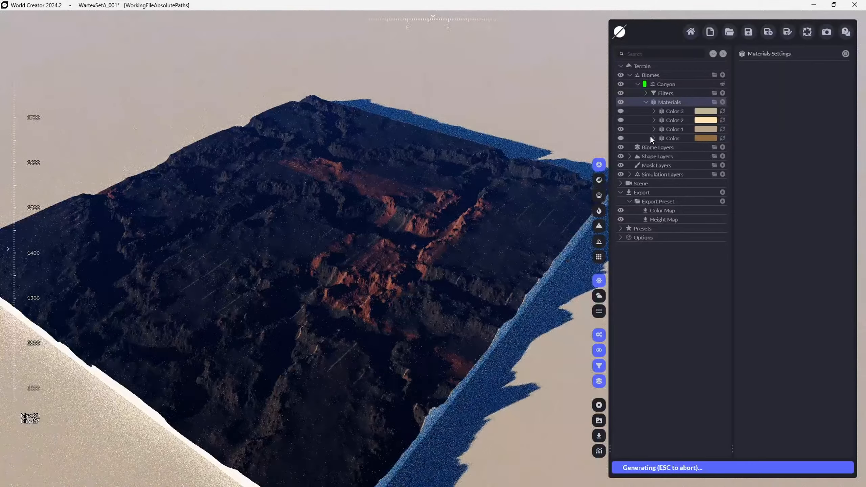
Step: Toggle the visibility of the Color 1 and Color 3 materials and examine the canyon's colouring at close range
left_click(621, 129)
left_click(621, 111)
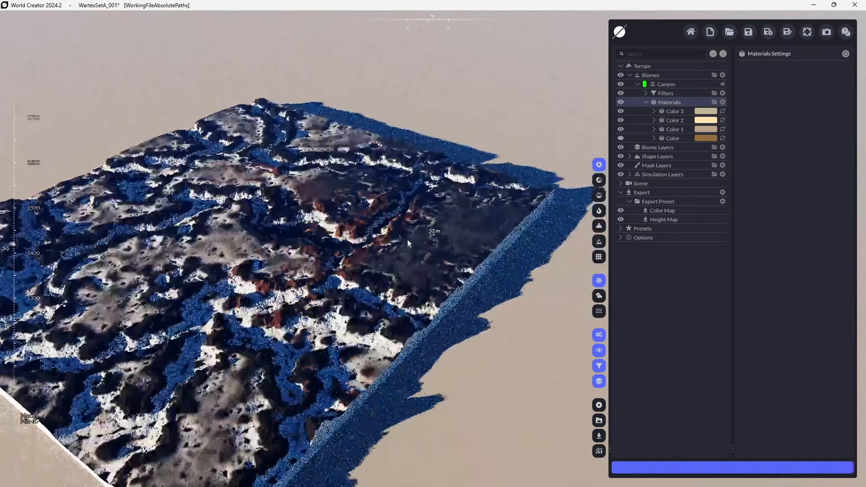
scroll(385, 240, "up", 10)
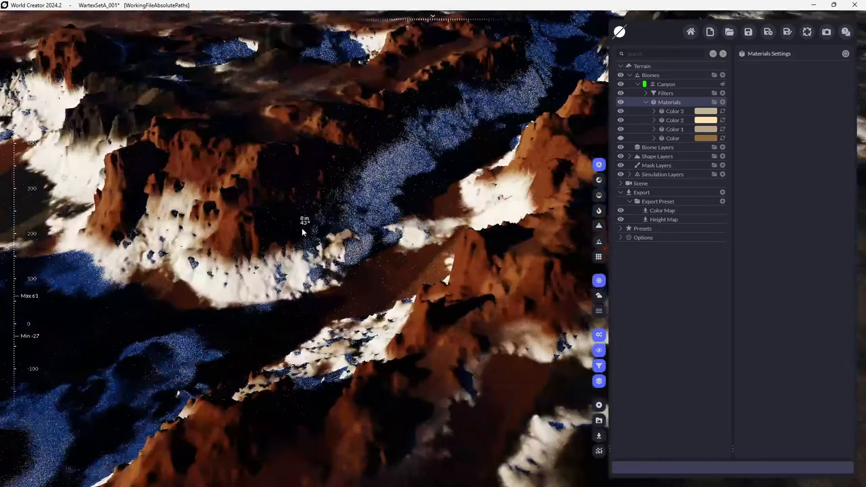
scroll(417, 245, "down", 10)
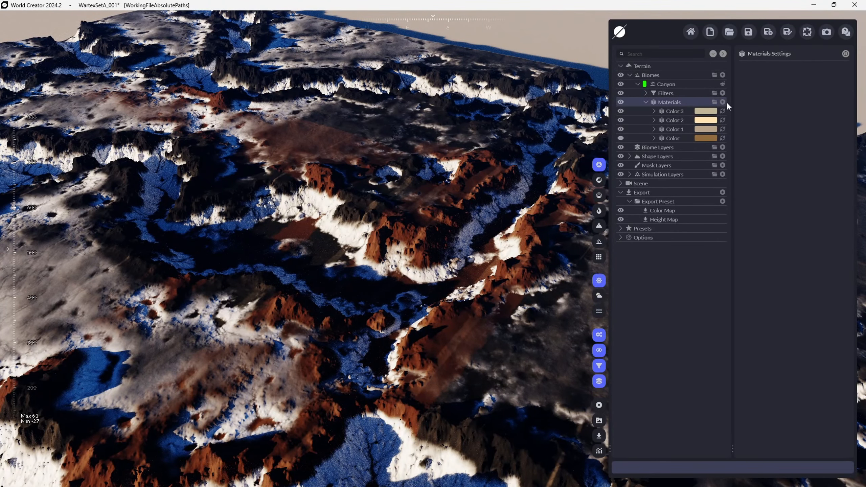
Step: Add a Gradient material to the Canyon biome and apply a brown-grey rock preset to its gradient
left_click(723, 103)
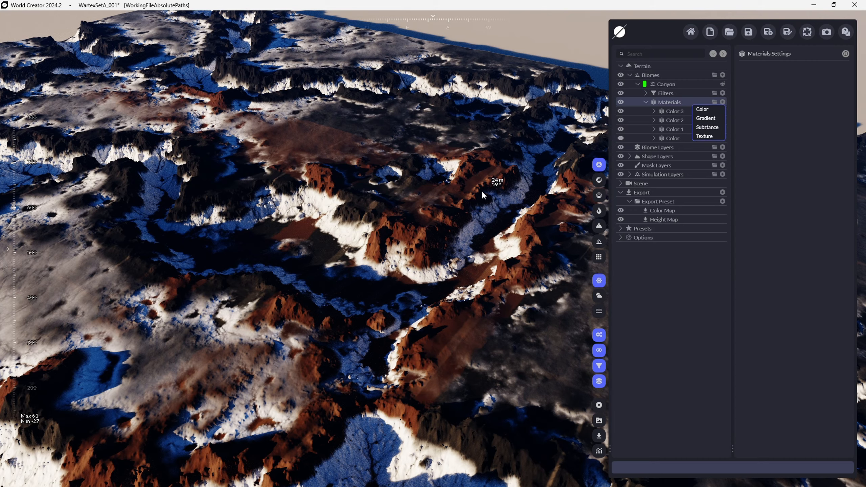
scroll(482, 192, "down", 6)
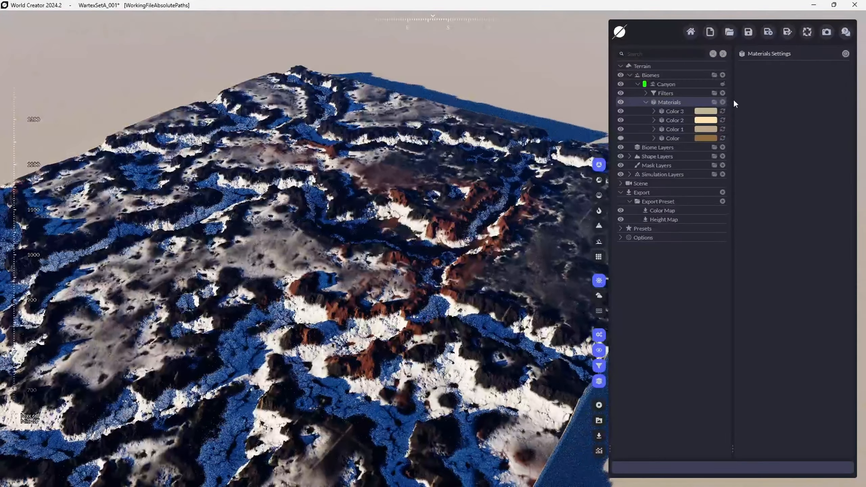
left_click(703, 125)
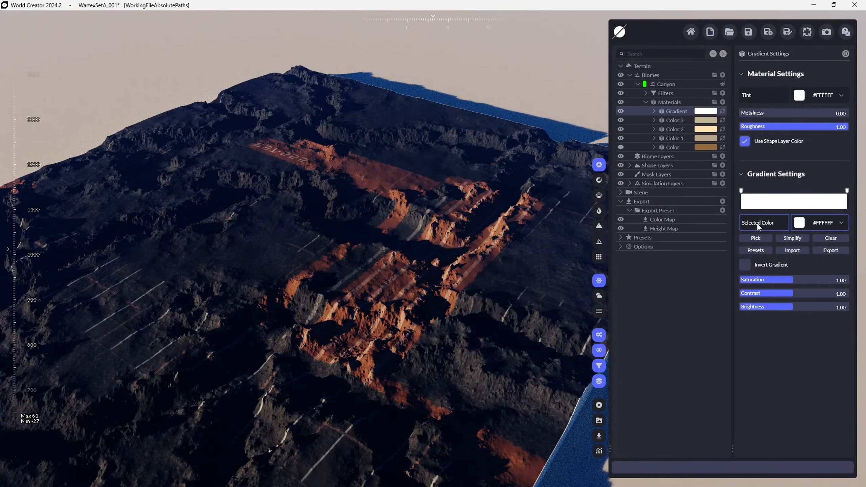
left_click(754, 251)
mouse_move(691, 282)
mouse_move(692, 310)
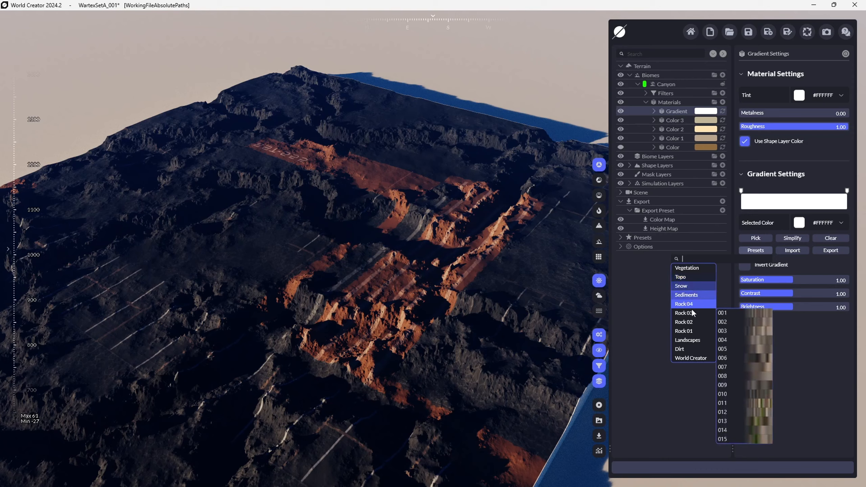
left_click(760, 329)
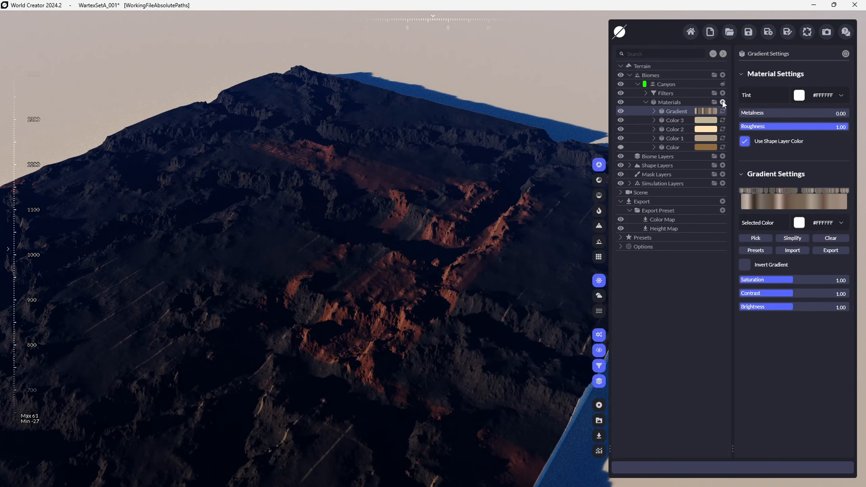
Step: Add a Texture material to the Canyon biome and view its albedo, normal, rough, ambient and displace map slots
left_click(723, 102)
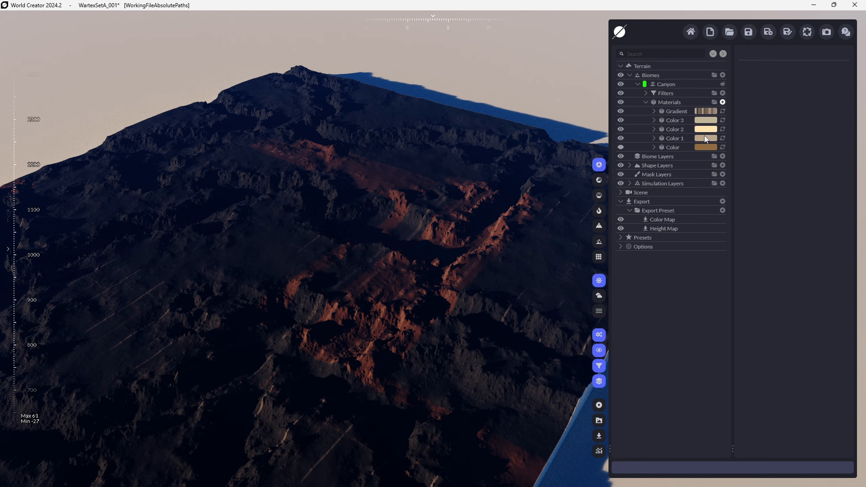
scroll(762, 291, "down", 4)
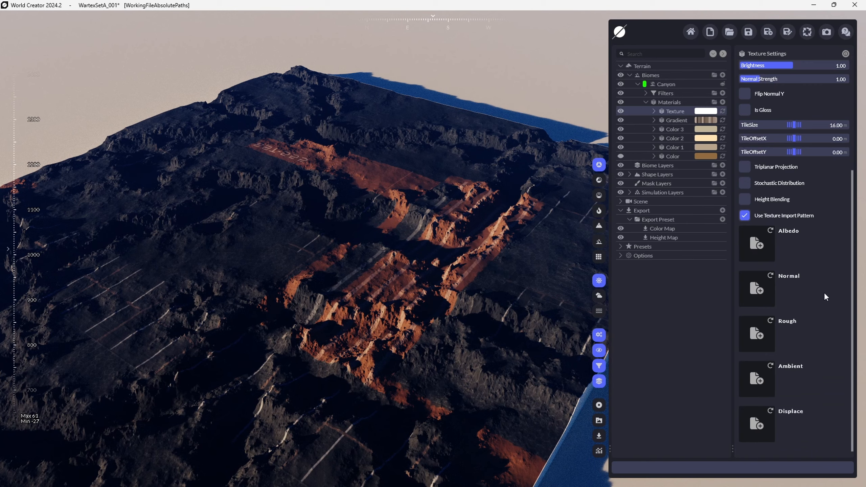
middle_click_drag(496, 265, 561, 232)
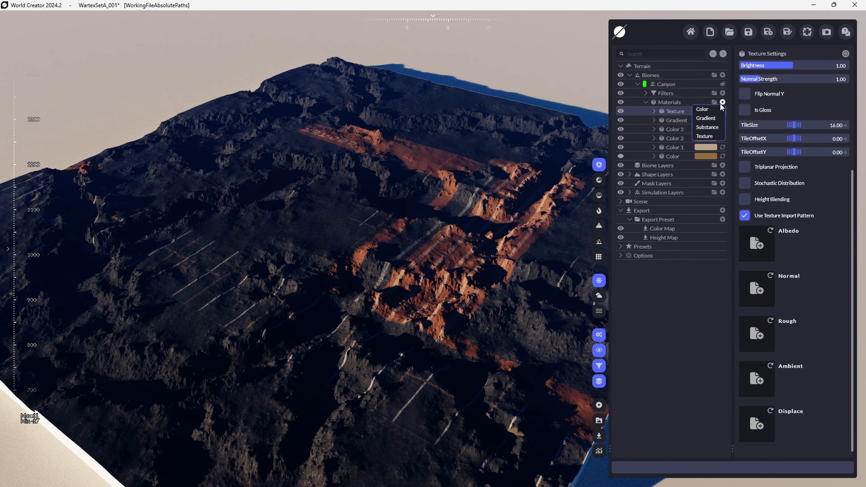
Step: Add a Substance material to the Canyon biome and view its Adobe Substance file slot
left_click(708, 130)
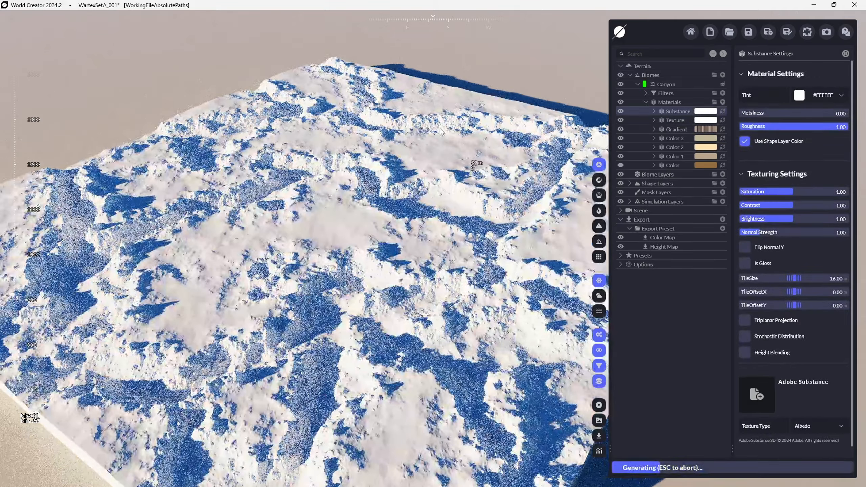
scroll(450, 191, "down", 5)
right_click_drag(460, 266, 457, 247)
scroll(748, 342, "down", 1)
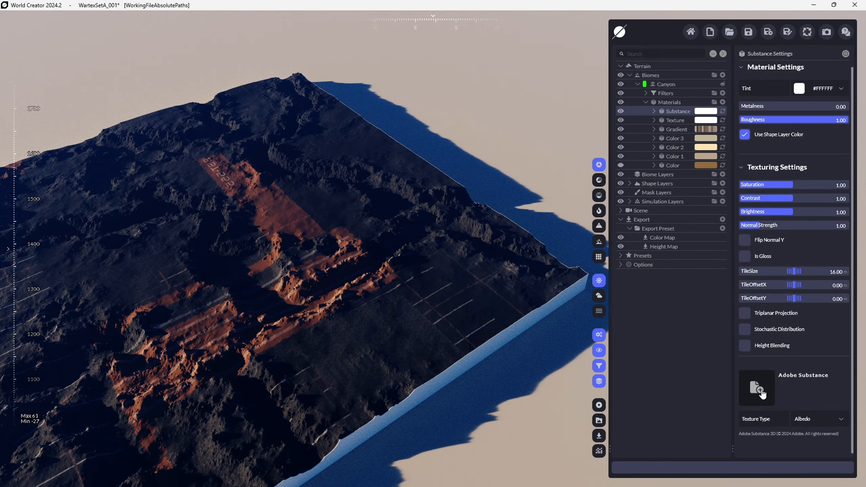
Step: Examine the textured terrain from several angles, including its edges, and collapse the Canyon biome's Materials group
middle_click_drag(400, 277, 509, 199)
right_click_drag(509, 199, 442, 225)
scroll(442, 225, "down", 3)
middle_click_drag(443, 225, 389, 187)
right_click_drag(390, 186, 305, 113)
middle_click_drag(305, 113, 451, 234)
right_click_drag(450, 234, 361, 273)
left_click(645, 102)
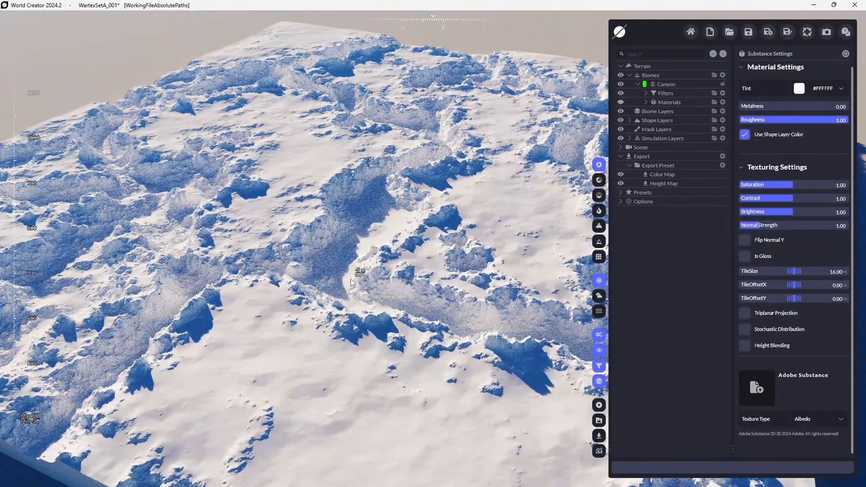
Step: Examine the white canyon relief from near and far, circling around the terrain's valleys and corners
scroll(351, 280, "down", 5)
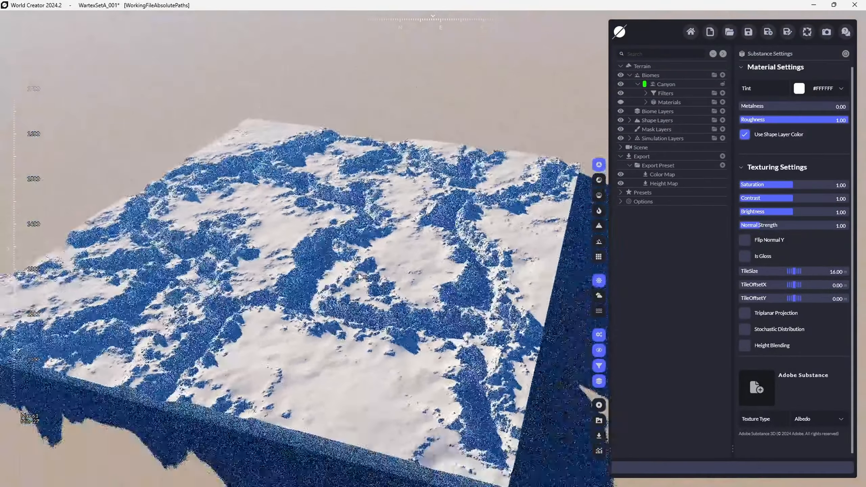
scroll(359, 277, "up", 5)
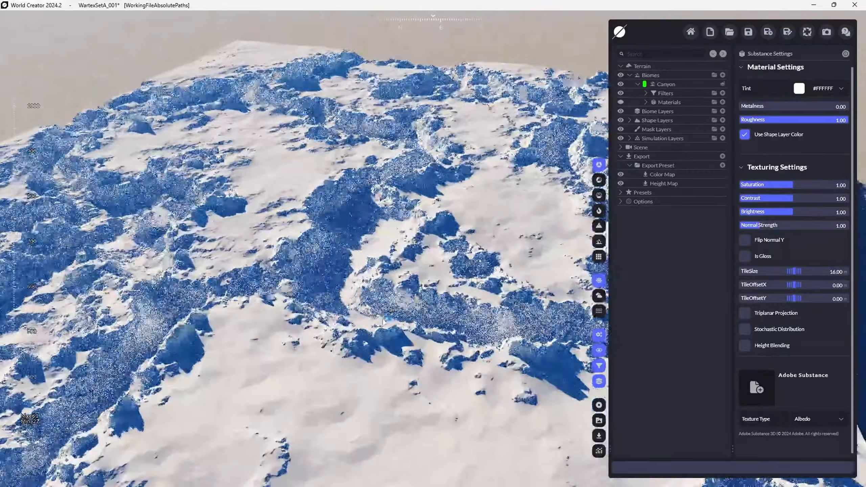
scroll(384, 322, "down", 3)
scroll(378, 308, "up", 3)
scroll(373, 285, "down", 3)
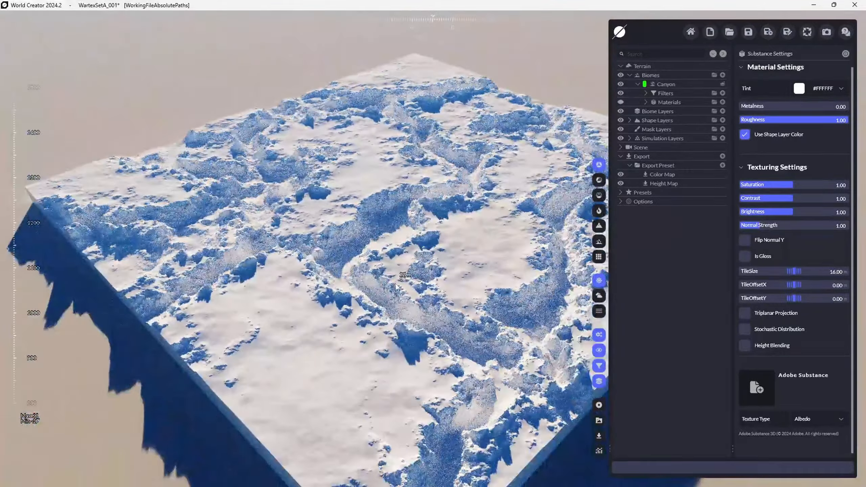
right_click_drag(396, 284, 314, 273)
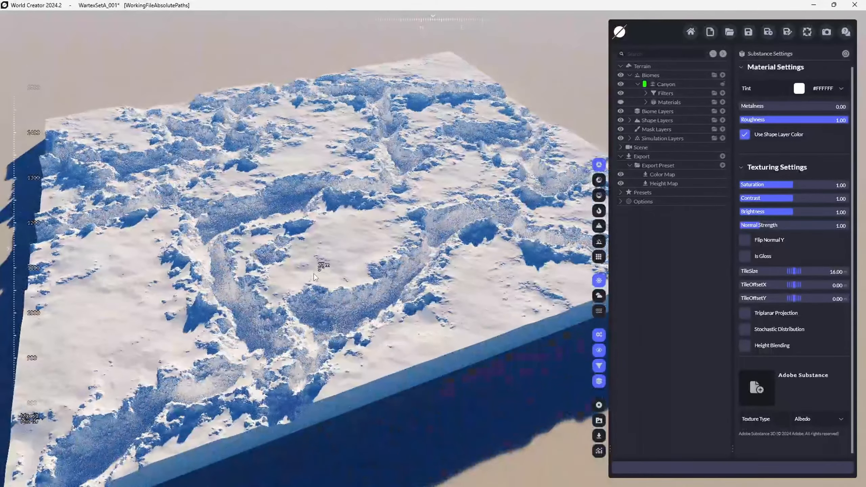
scroll(364, 264, "down", 2)
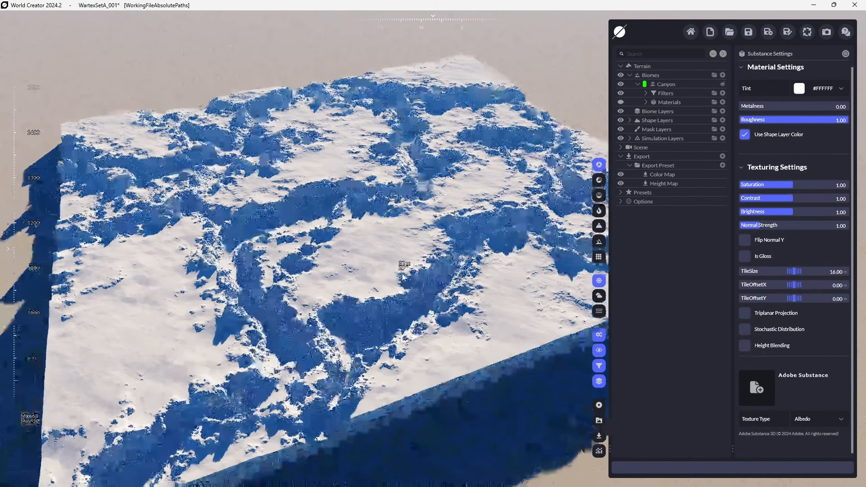
scroll(364, 264, "down", 3)
mouse_move(364, 264)
right_mouse_down()
mouse_move(402, 263)
mouse_move(381, 262)
right_mouse_up()
right_click_drag(280, 300, 456, 263)
scroll(342, 272, "down", 3)
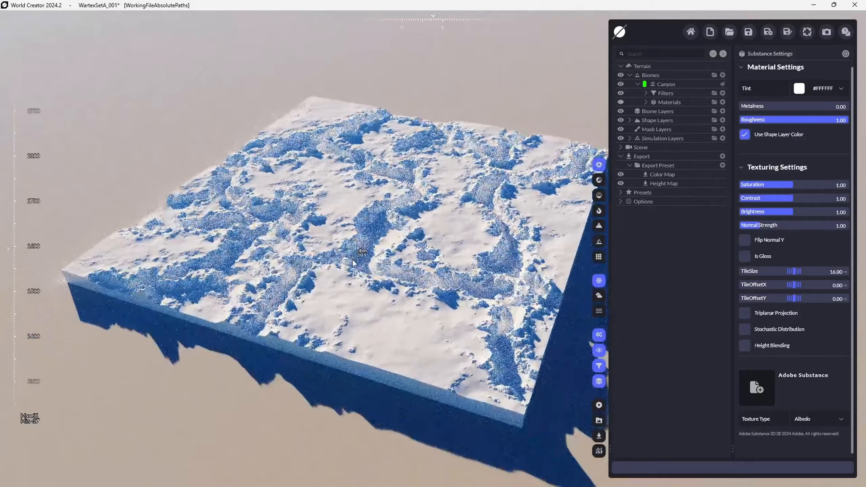
scroll(353, 263, "up", 3)
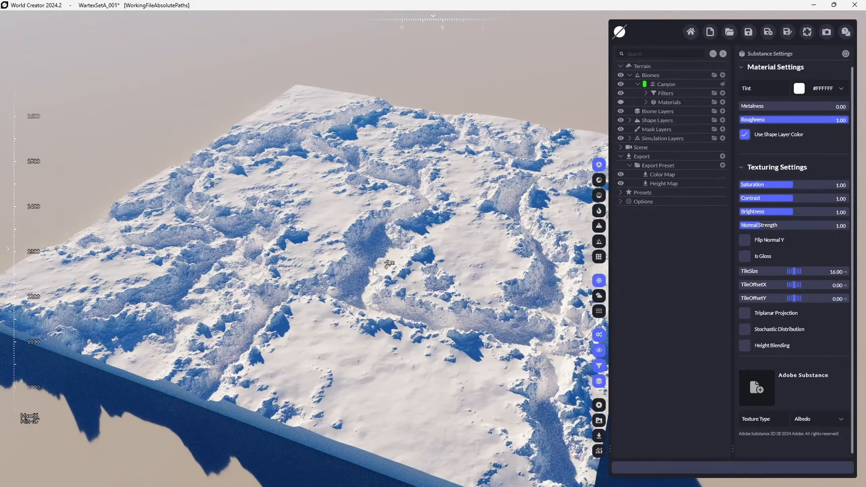
right_click_drag(374, 269, 428, 372)
scroll(428, 372, "down", 3)
scroll(429, 375, "up", 5)
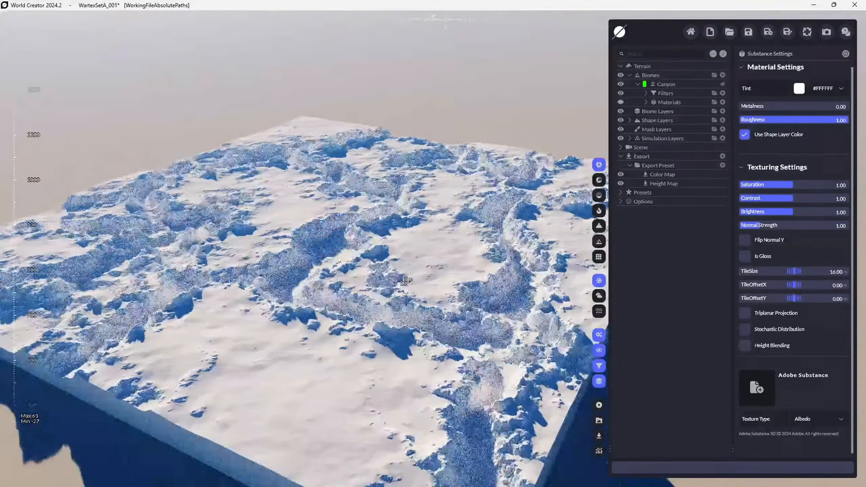
Step: Examine the whole white canyon block, comparing its outline and side walls with close views of the valleys
right_click_drag(400, 284, 359, 280)
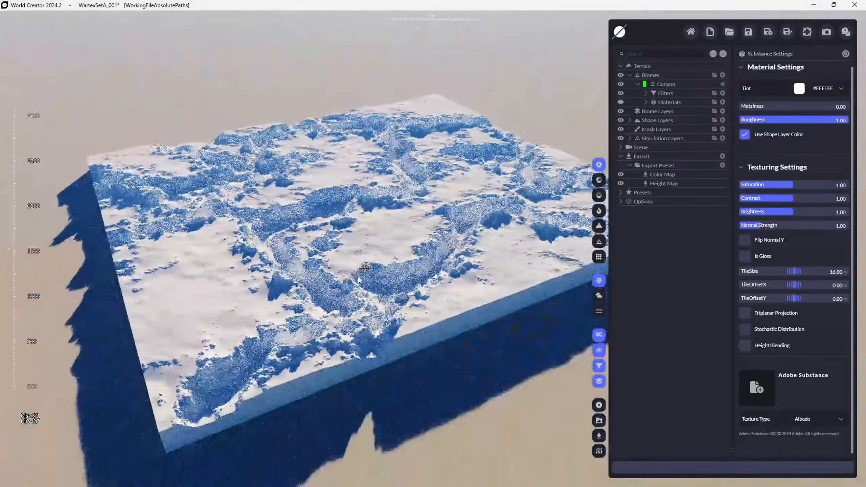
scroll(359, 280, "up", 5)
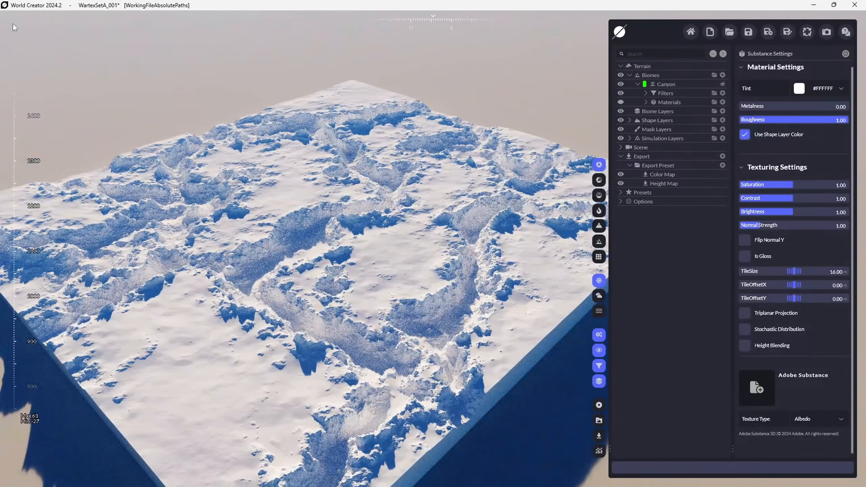
right_click_drag(300, 253, 332, 260)
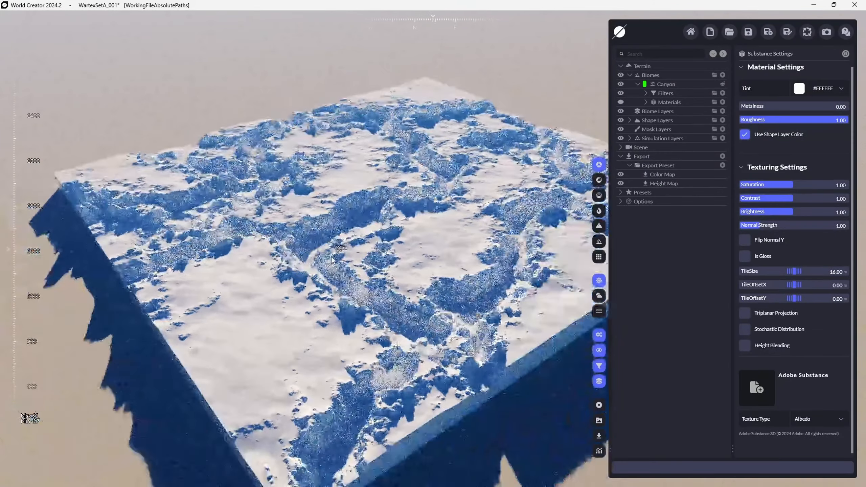
scroll(343, 285, "down", 5)
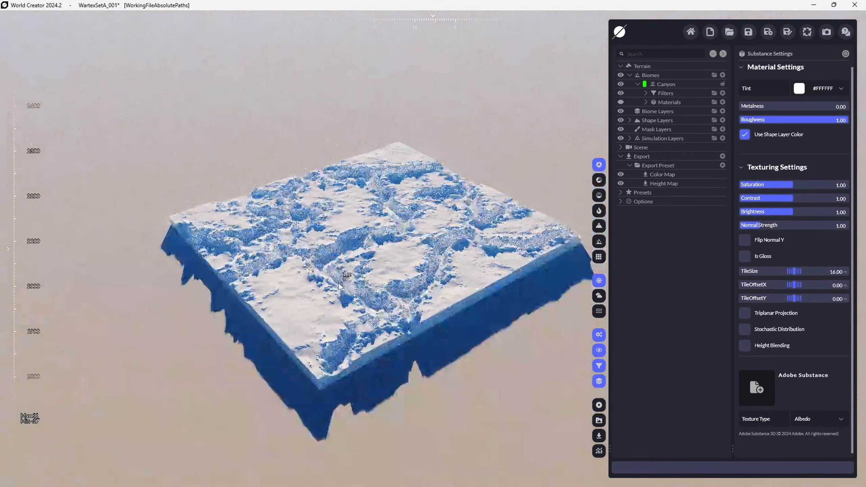
right_click_drag(359, 288, 326, 257)
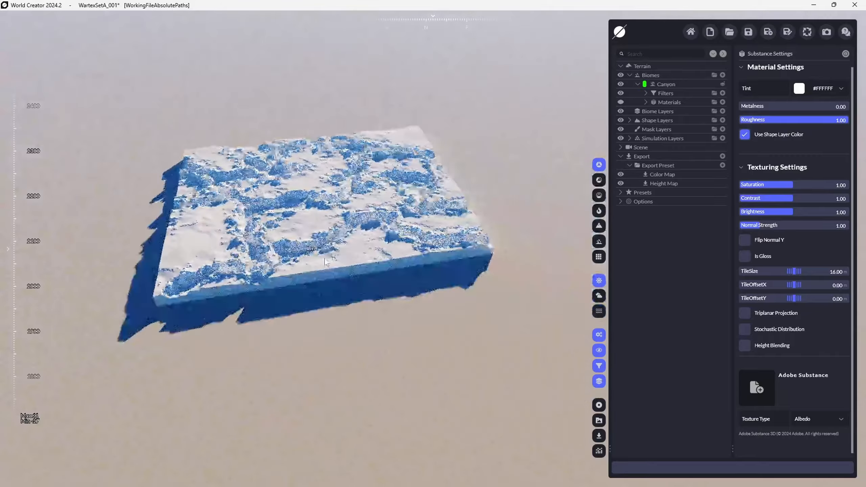
scroll(318, 250, "up", 3)
scroll(318, 247, "up", 10)
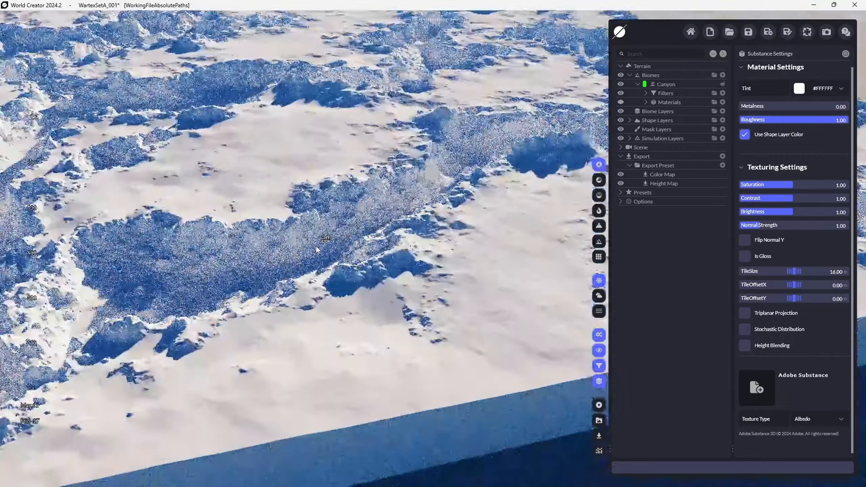
scroll(351, 225, "down", 6)
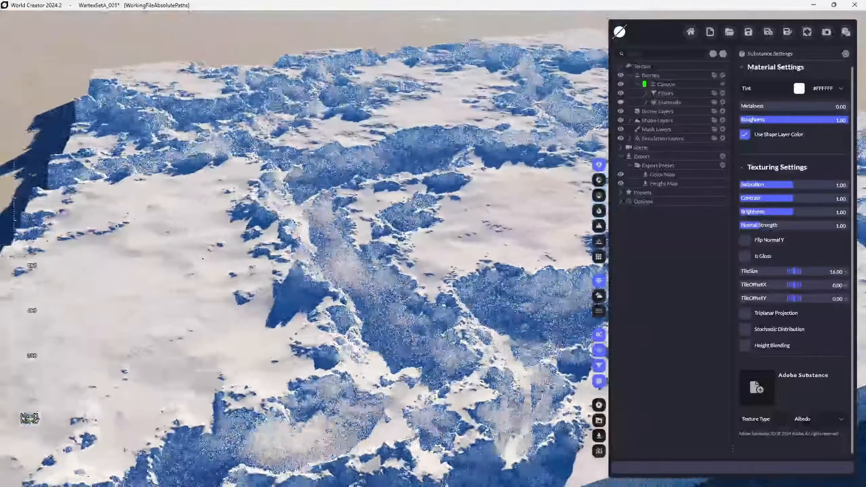
scroll(351, 225, "down", 4)
right_click_drag(351, 226, 361, 266)
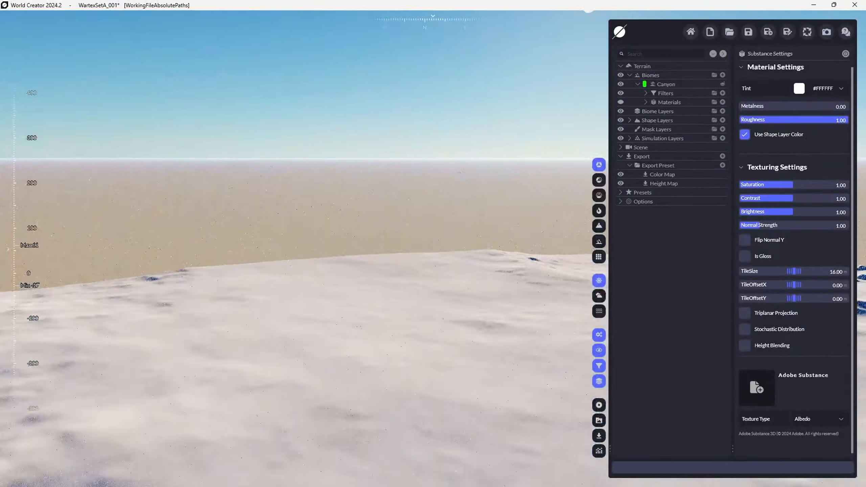
Step: Fly across the white canyon at ground level to inspect its plateau, peaks and cliff faces
key("s")
right_click_drag(307, 246, 416, 245)
key("w")
key("w")
key("s")
key("w")
key("w")
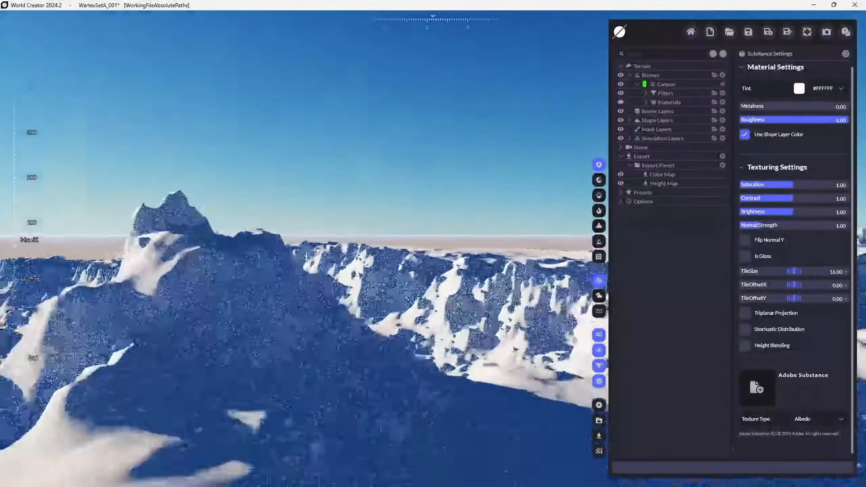
right_click_drag(415, 245, 426, 217)
right_click_drag(377, 190, 443, 226)
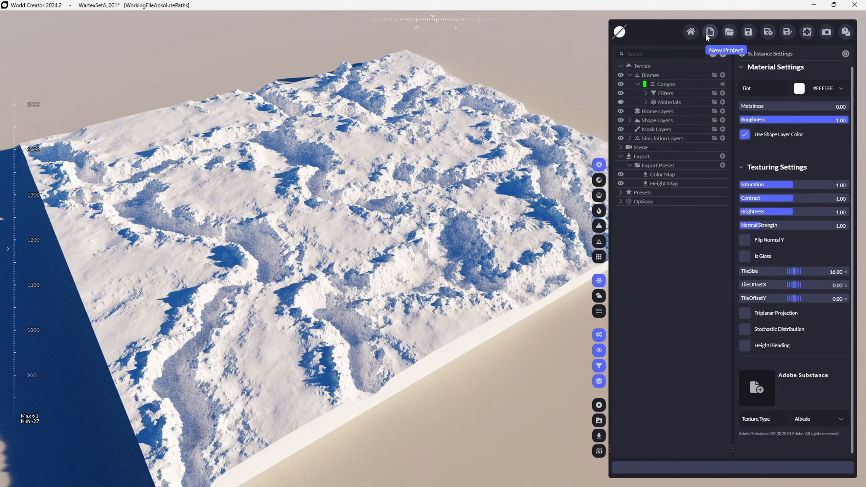
Step: Return to the start screen and open the recent project RandomTerrainPack1
left_click(686, 33)
left_click(432, 262)
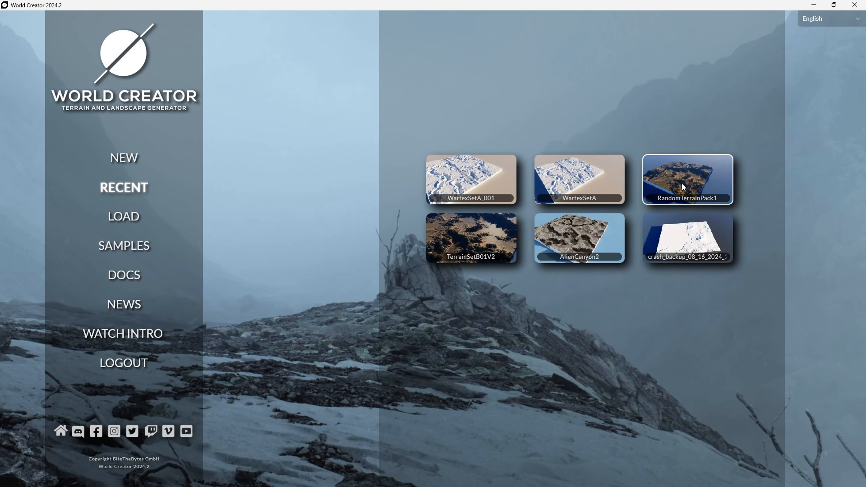
left_click(682, 185)
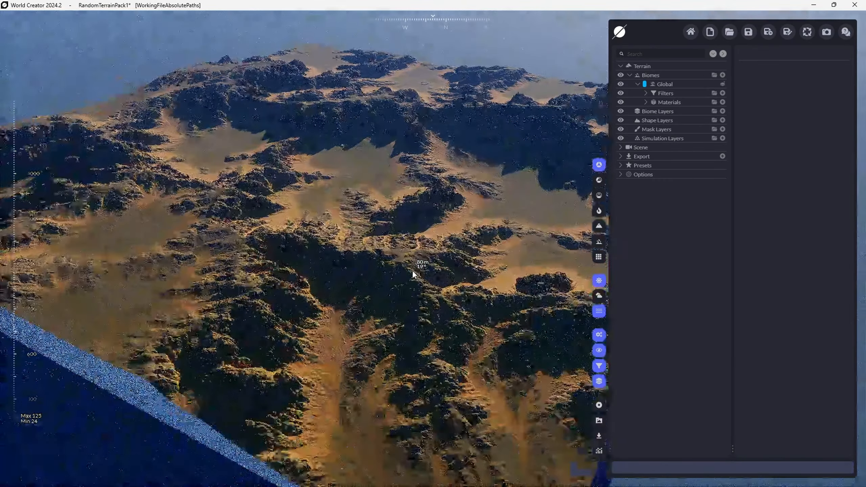
Step: Examine the textured desert terrain up close and as a whole, including its rocky ridges and front edge
scroll(413, 272, "up", 3)
right_click_drag(413, 272, 433, 320)
scroll(424, 301, "down", 4)
scroll(370, 269, "up", 6)
scroll(462, 283, "down", 2)
key("f")
scroll(439, 297, "up", 5)
scroll(440, 300, "down", 4)
scroll(477, 271, "up", 5)
scroll(433, 321, "down", 3)
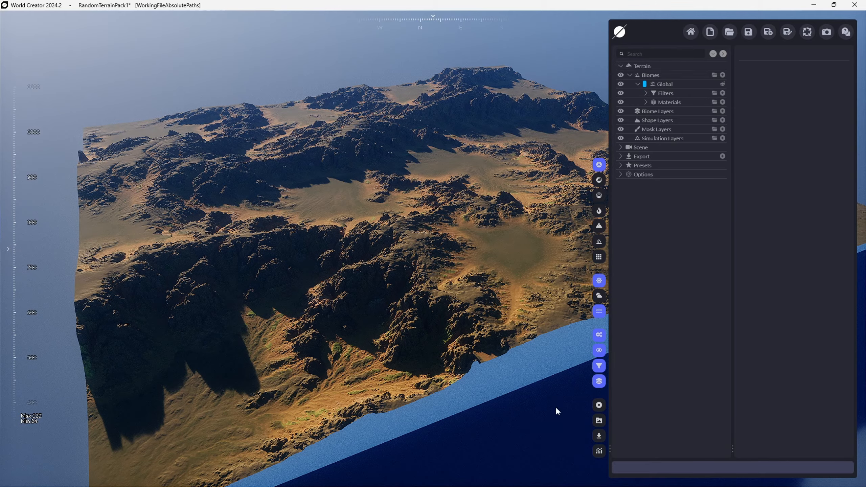
right_click_drag(522, 384, 434, 358)
key("f")
scroll(482, 305, "down", 2)
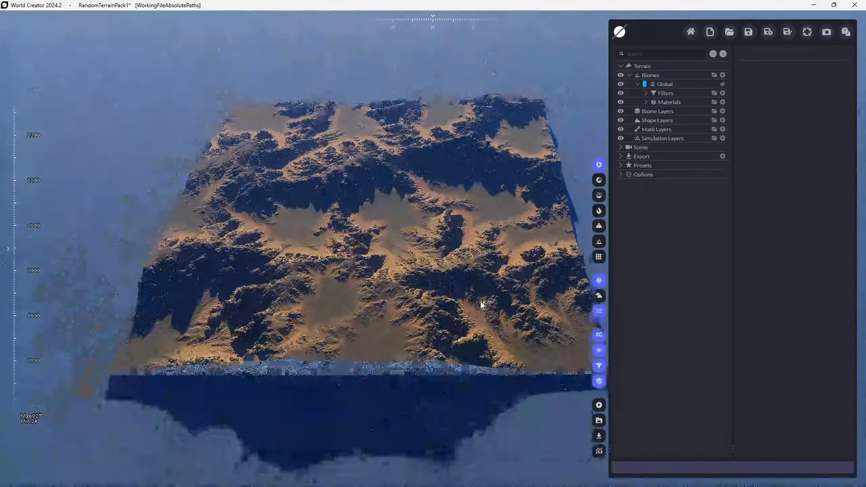
Step: Inspect the slopes along the desert terrain's front edge, and its outer corner from farther away
scroll(483, 305, "up", 5)
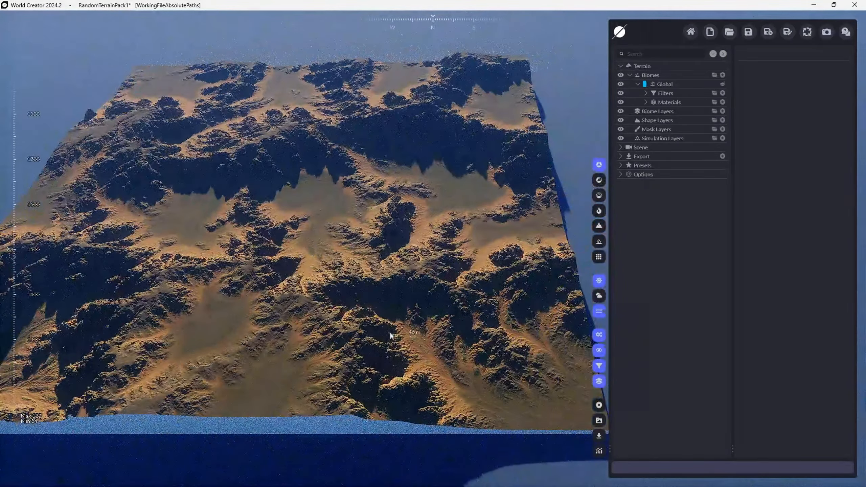
key("a")
key("s")
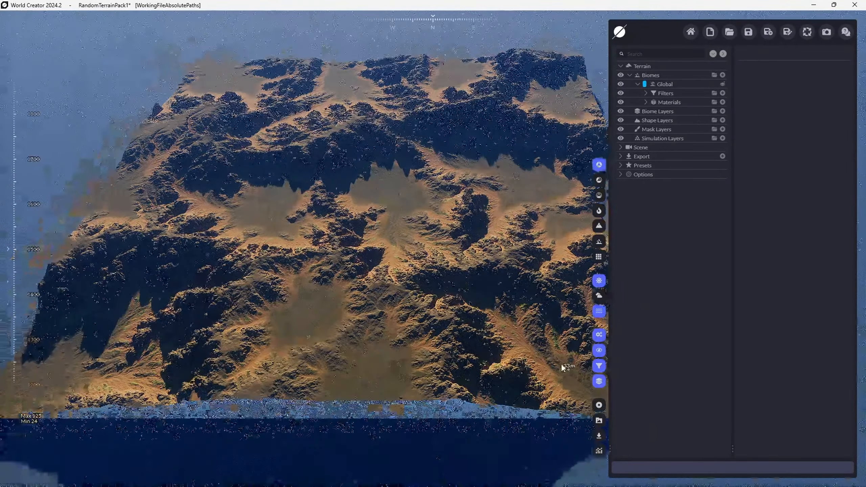
middle_click_drag(563, 367, 377, 263)
scroll(358, 277, "up", 10)
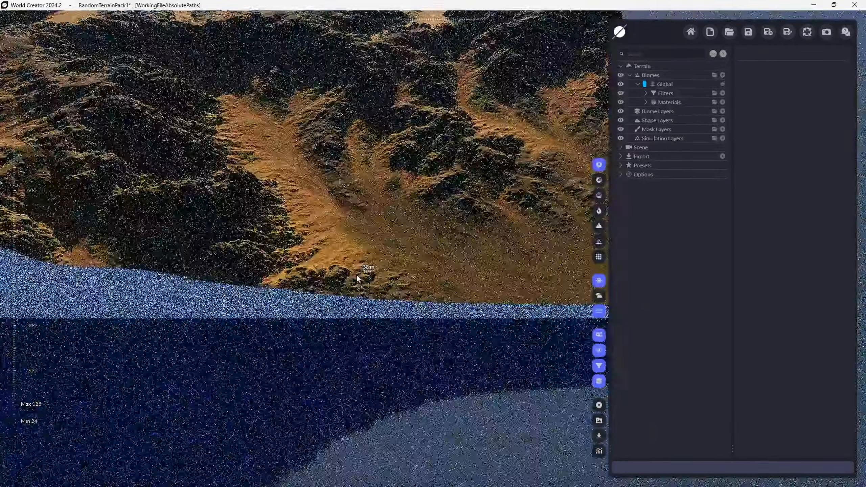
right_click_drag(341, 262, 784, 201)
key("w")
right_click_drag(358, 246, 344, 278)
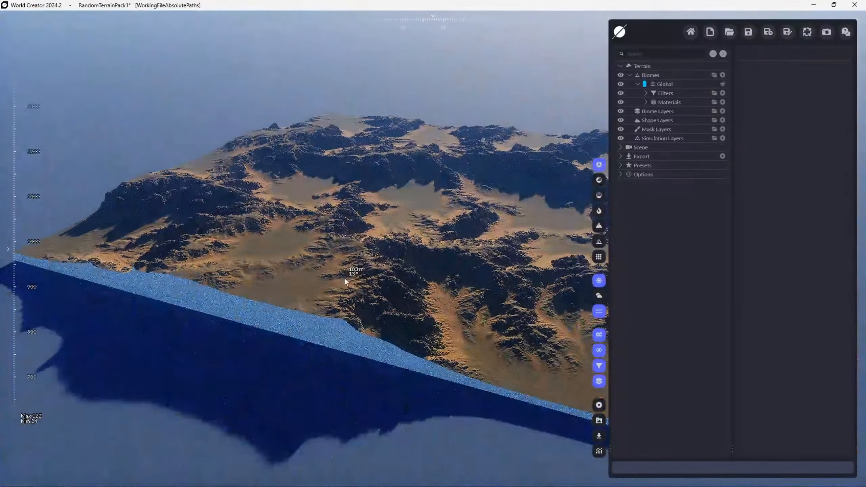
scroll(293, 350, "up", 3)
scroll(294, 349, "down", 5)
right_click_drag(319, 334, 393, 287)
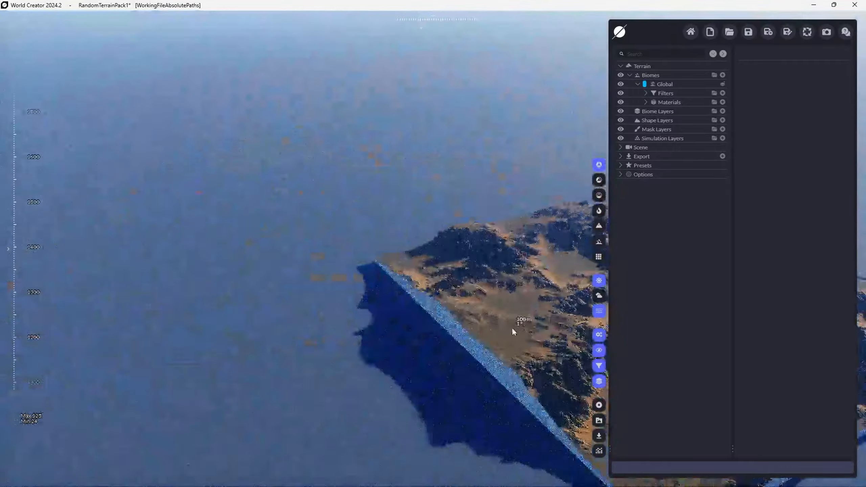
Step: Examine the sandy basins between the rocky ridges, from an overview down to near ground level
scroll(393, 287, "up", 5)
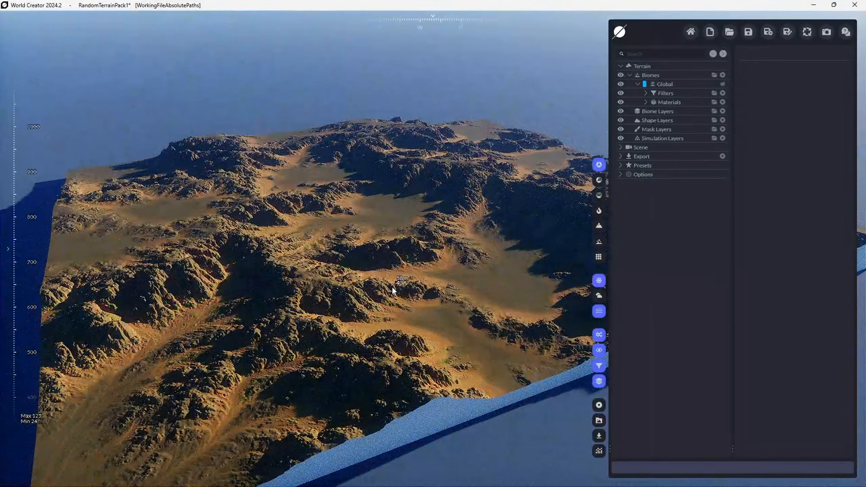
scroll(379, 298, "down", 2)
scroll(413, 299, "down", 5)
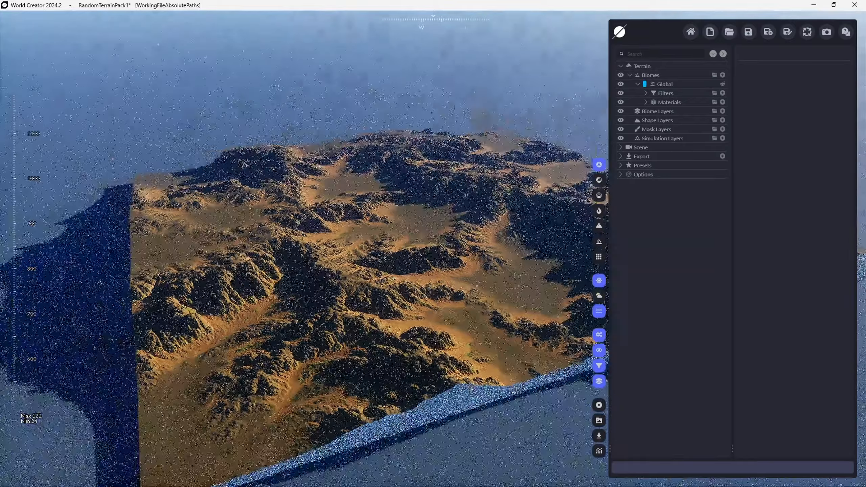
scroll(377, 321, "up", 8)
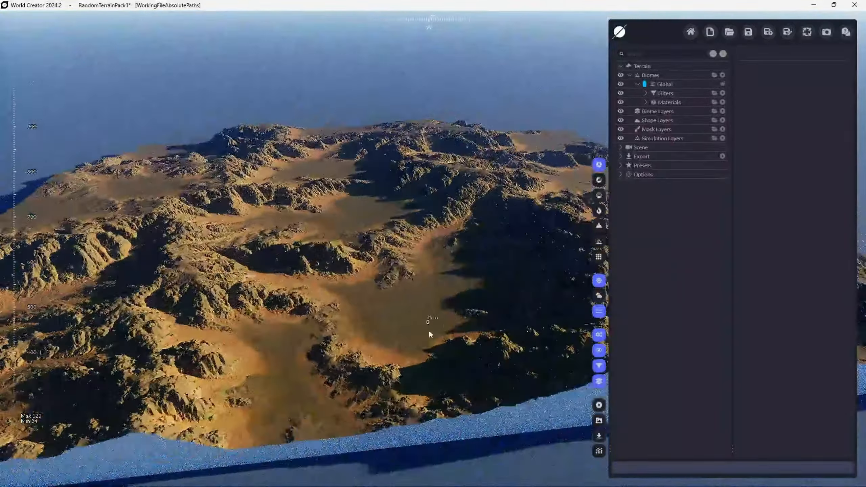
scroll(428, 330, "down", 5)
scroll(428, 330, "up", 10)
scroll(428, 329, "down", 6)
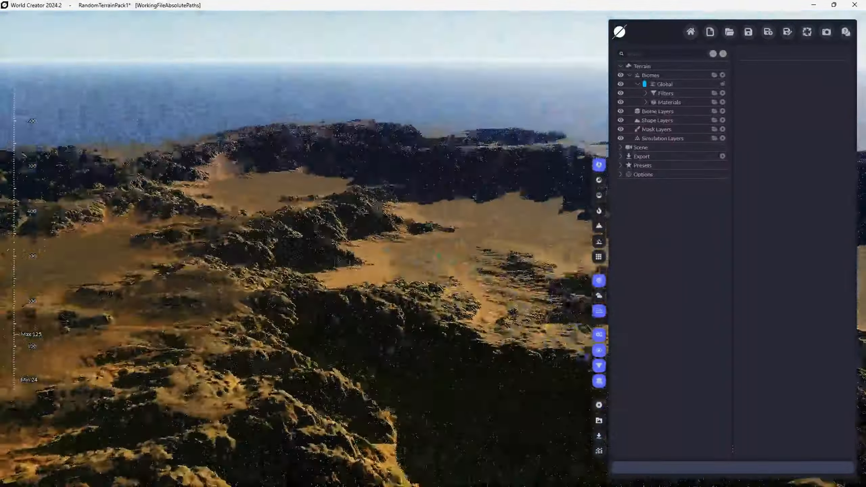
scroll(428, 329, "up", 4)
scroll(428, 329, "down", 5)
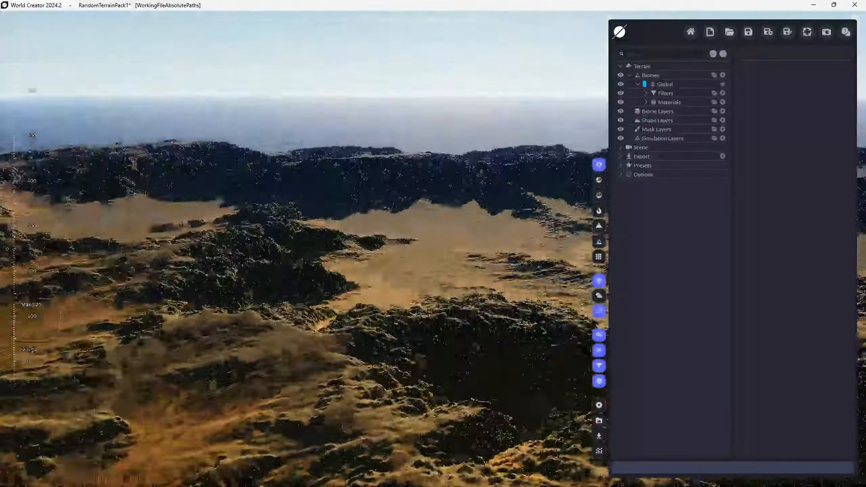
scroll(428, 329, "up", 5)
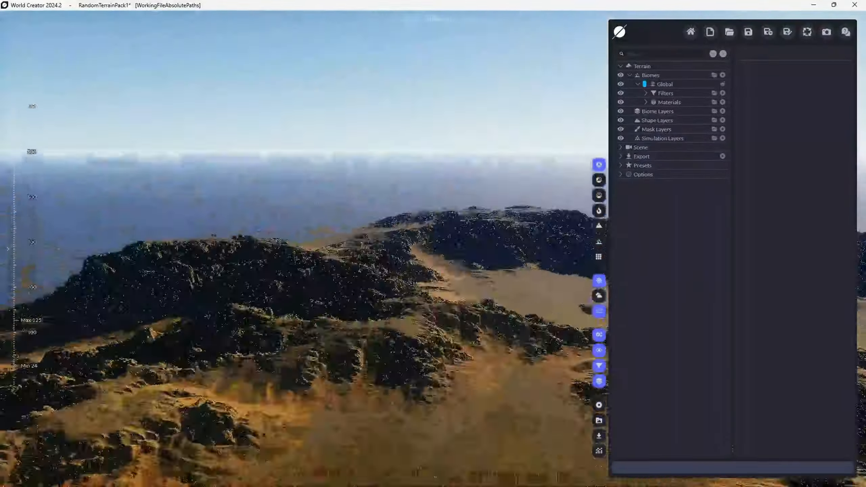
right_click_drag(428, 330, 576, 351)
scroll(278, 326, "down", 5)
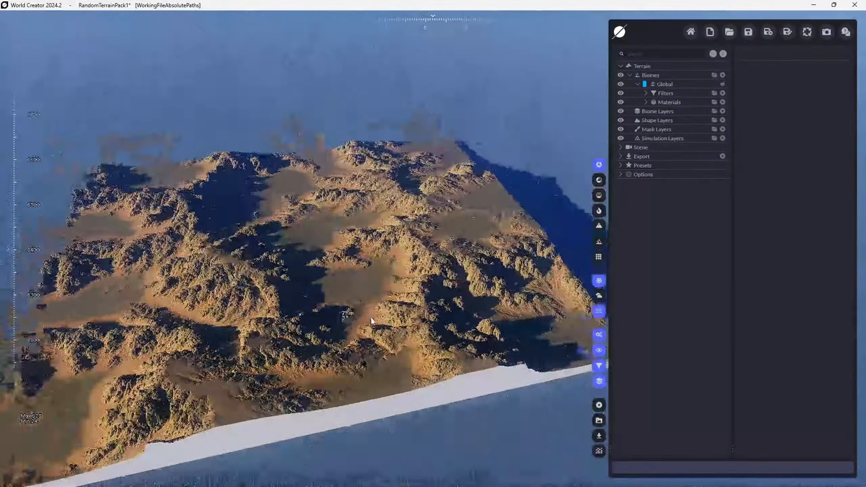
Step: Compare the desert terrain's sunlit and shaded sides by viewing it from opposite directions
right_click_drag(296, 341, 354, 354)
scroll(354, 354, "up", 3)
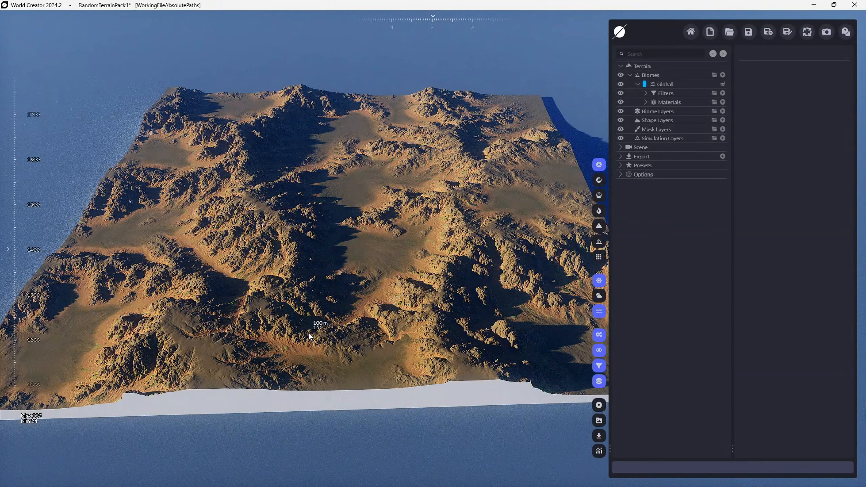
scroll(310, 336, "down", 3)
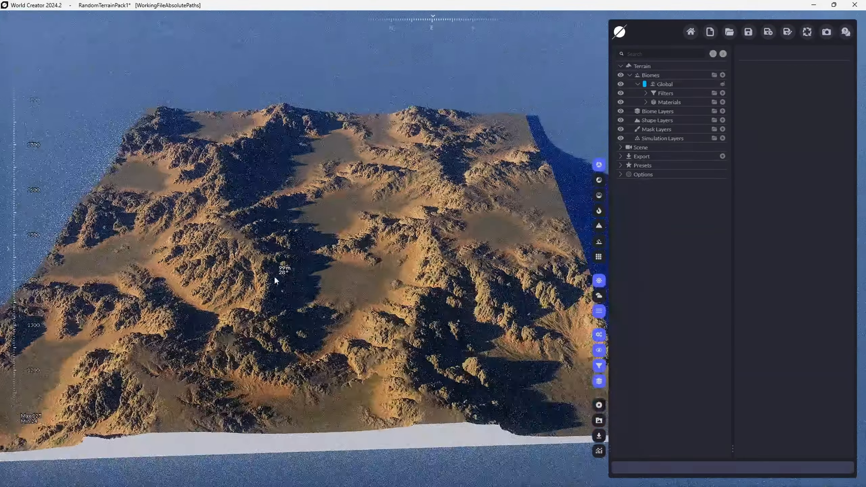
right_click_drag(276, 281, 352, 243)
scroll(346, 272, "up", 2)
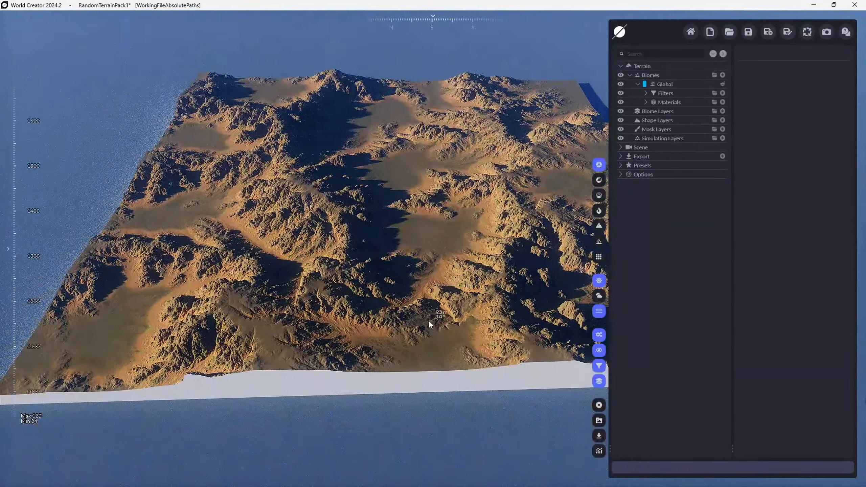
right_click_drag(430, 325, 280, 317)
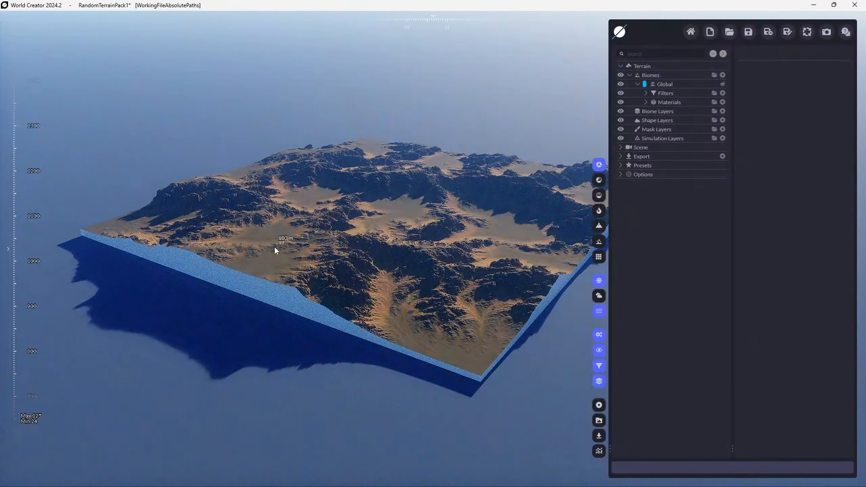
scroll(274, 246, "down", 5)
scroll(289, 316, "down", 6)
middle_click_drag(332, 263, 351, 337)
key("w")
right_click_drag(368, 310, 341, 273)
scroll(352, 319, "down", 8)
scroll(357, 289, "up", 4)
scroll(380, 297, "down", 2)
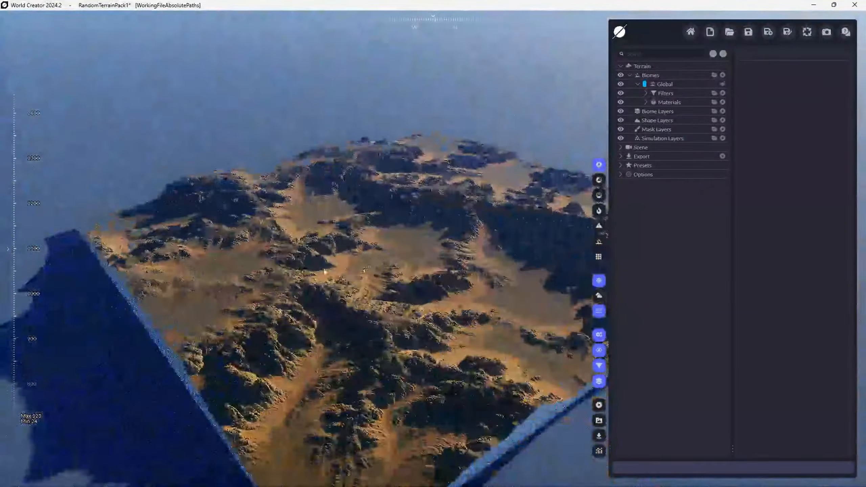
Step: Inspect the eroded ridges and sand flows near the desert terrain's front corner from slightly shifted angles
scroll(315, 254, "down", 4)
scroll(370, 280, "up", 4)
scroll(370, 278, "up", 2)
middle_click_drag(372, 277, 353, 277)
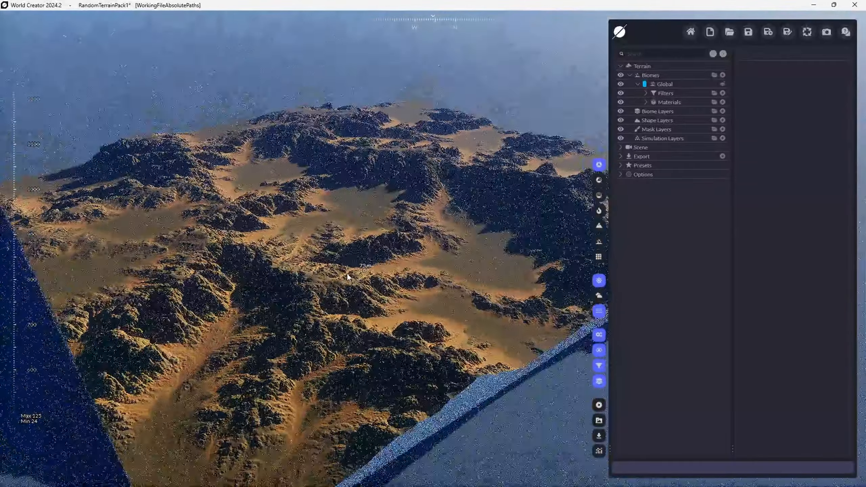
right_click_drag(353, 277, 321, 273)
middle_click_drag(341, 273, 262, 265)
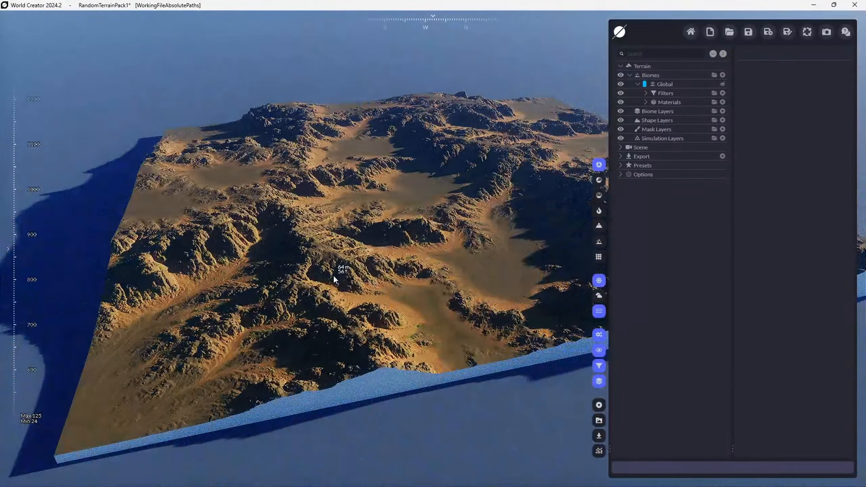
right_click_drag(334, 277, 338, 277)
middle_click_drag(339, 276, 490, 286)
middle_click_drag(423, 279, 356, 284)
right_click_drag(356, 284, 361, 283)
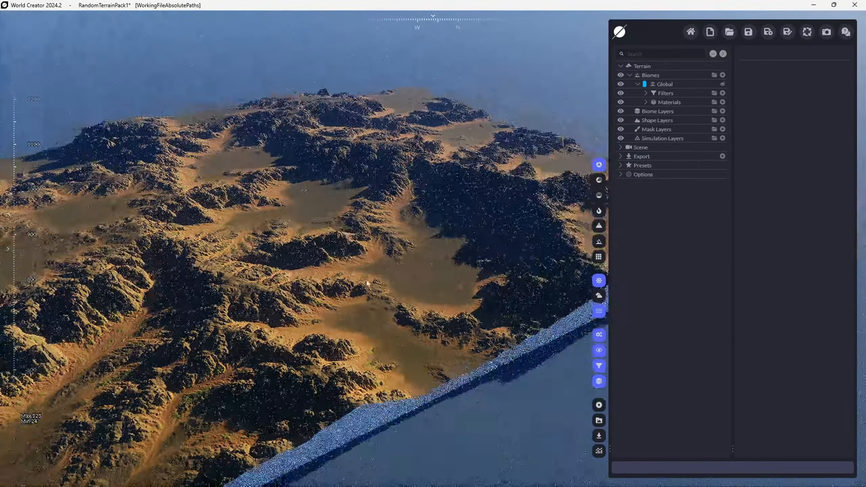
middle_click_drag(361, 283, 427, 279)
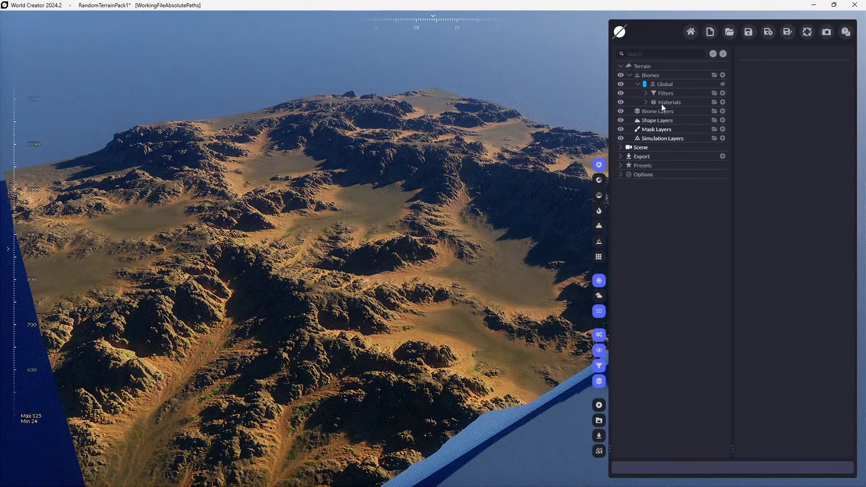
Step: Select Options and expand the Scene, Export and Presets groups in the project tree
left_click(622, 174)
left_click(621, 165)
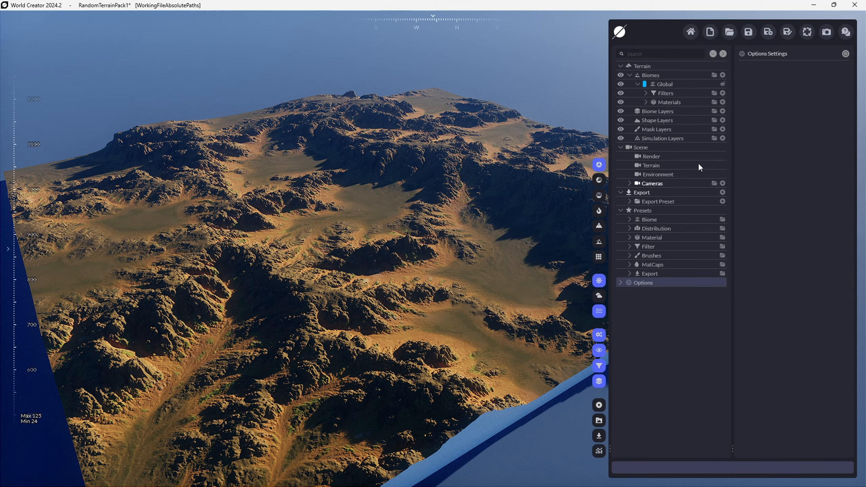
Step: Examine the desert terrain's material detail once more, alternating between close and distant views
scroll(439, 289, "down", 5)
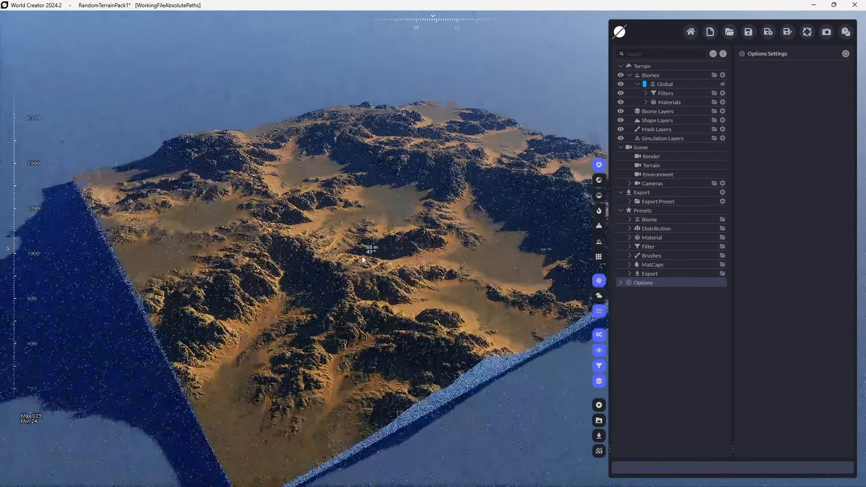
scroll(367, 254, "up", 8)
right_click_drag(367, 254, 440, 251)
scroll(281, 265, "down", 4)
right_click_drag(280, 265, 416, 238)
scroll(442, 283, "up", 3)
scroll(454, 290, "up", 3)
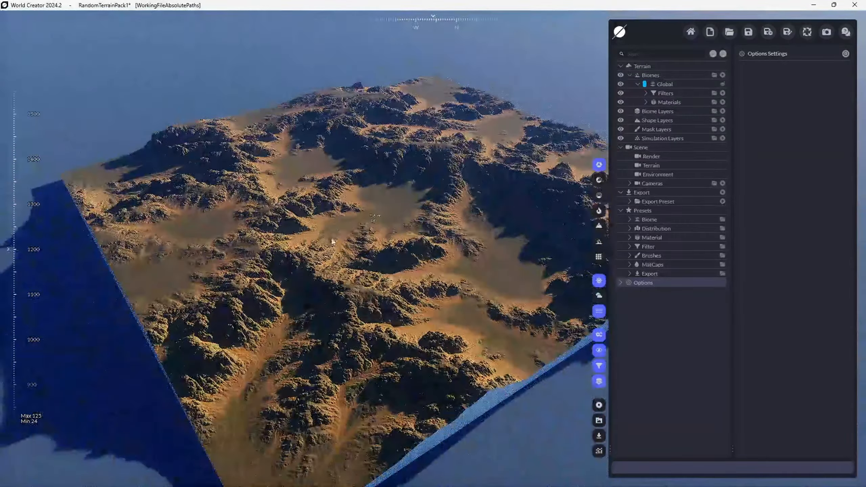